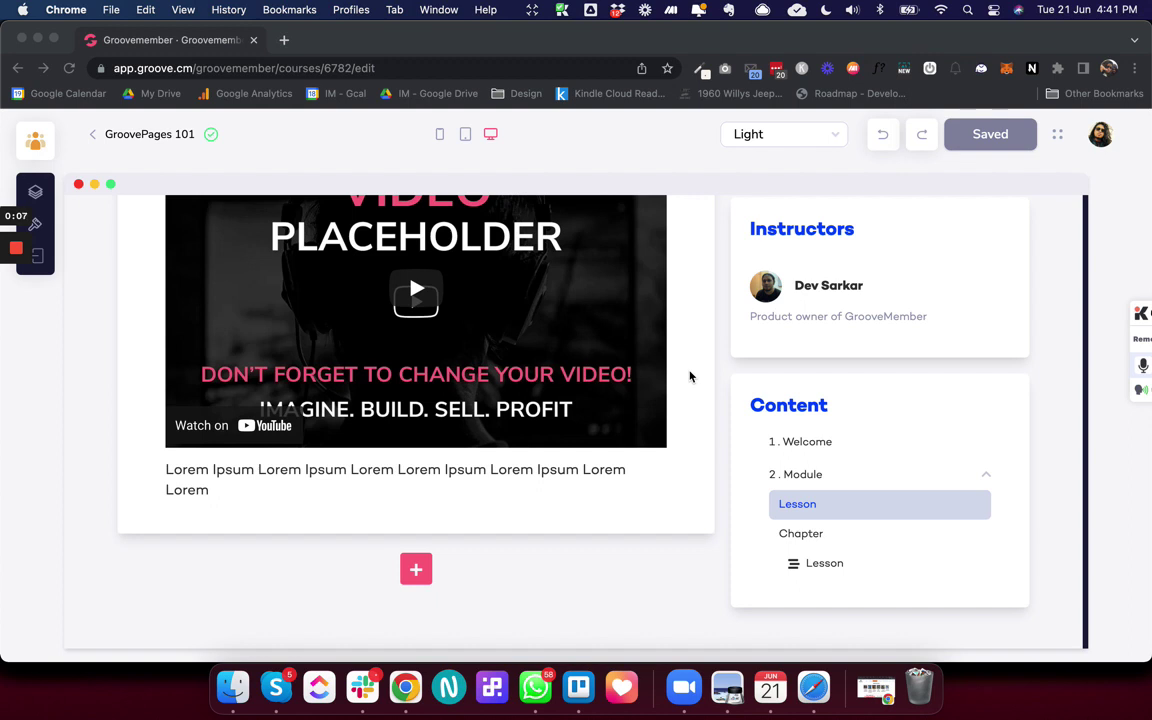
# Add an empty line after the end of the Lorem Ipsum paragraph
pyautogui.click(218, 491)
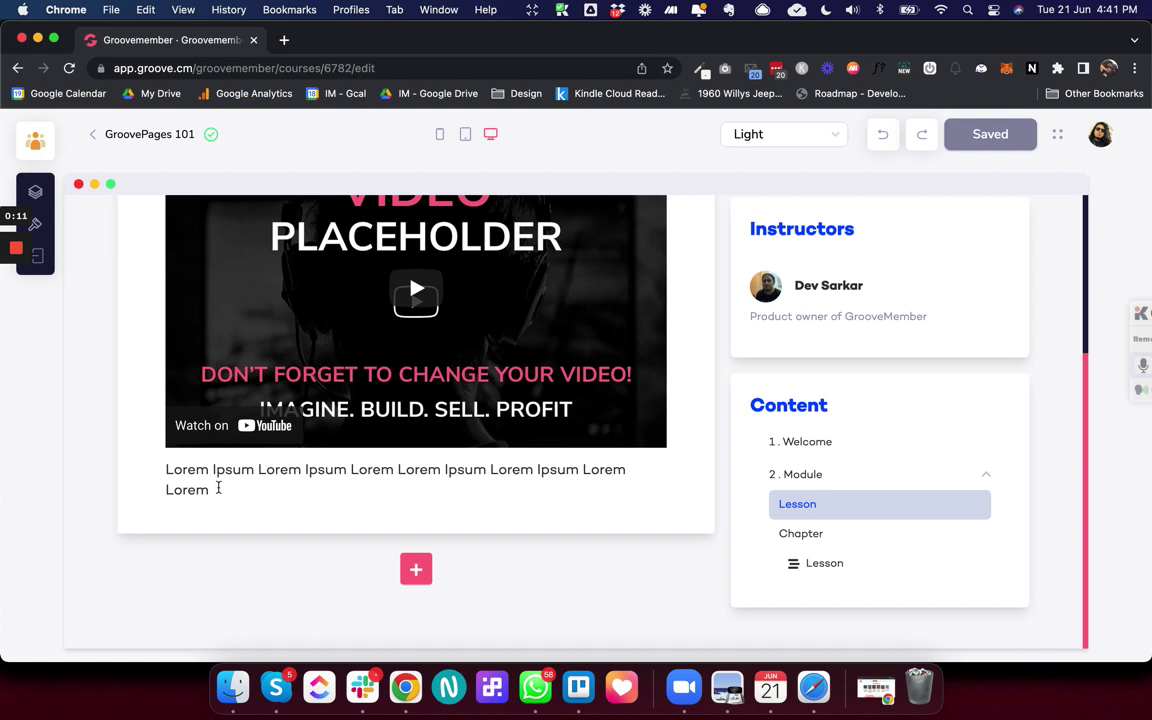
pyautogui.press('Return')
pyautogui.press('Return')
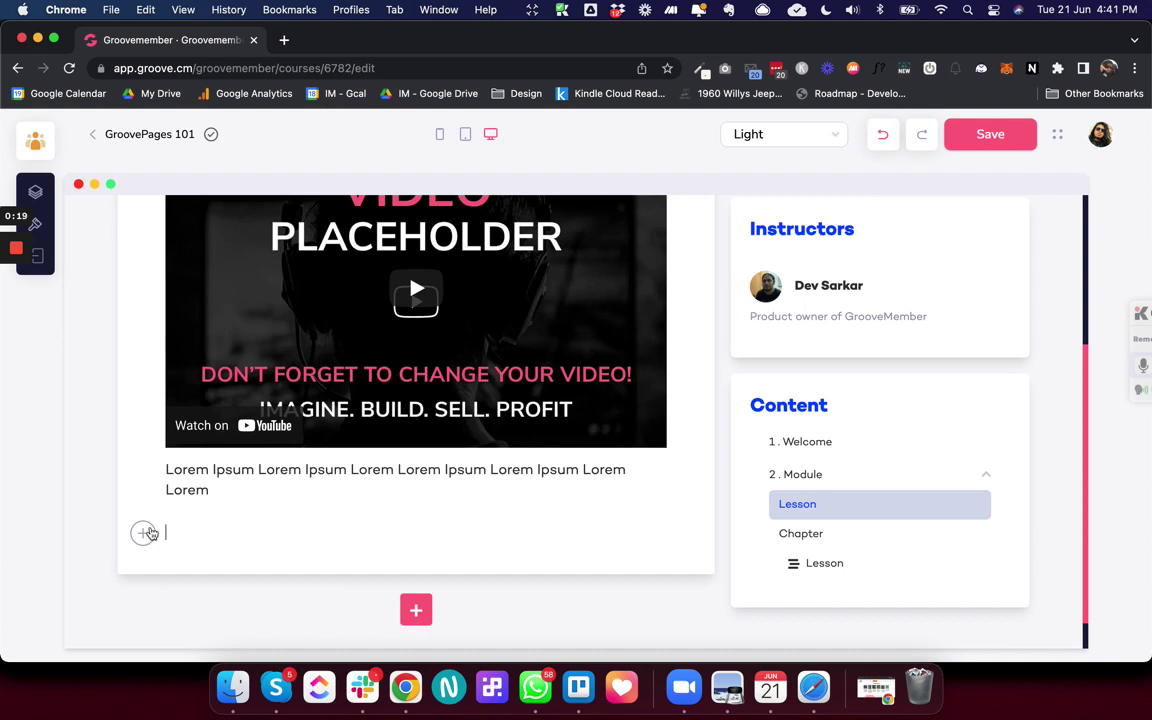
# Insert a button element below the paragraph labelled 'Download the PDF'
pyautogui.click(147, 533)
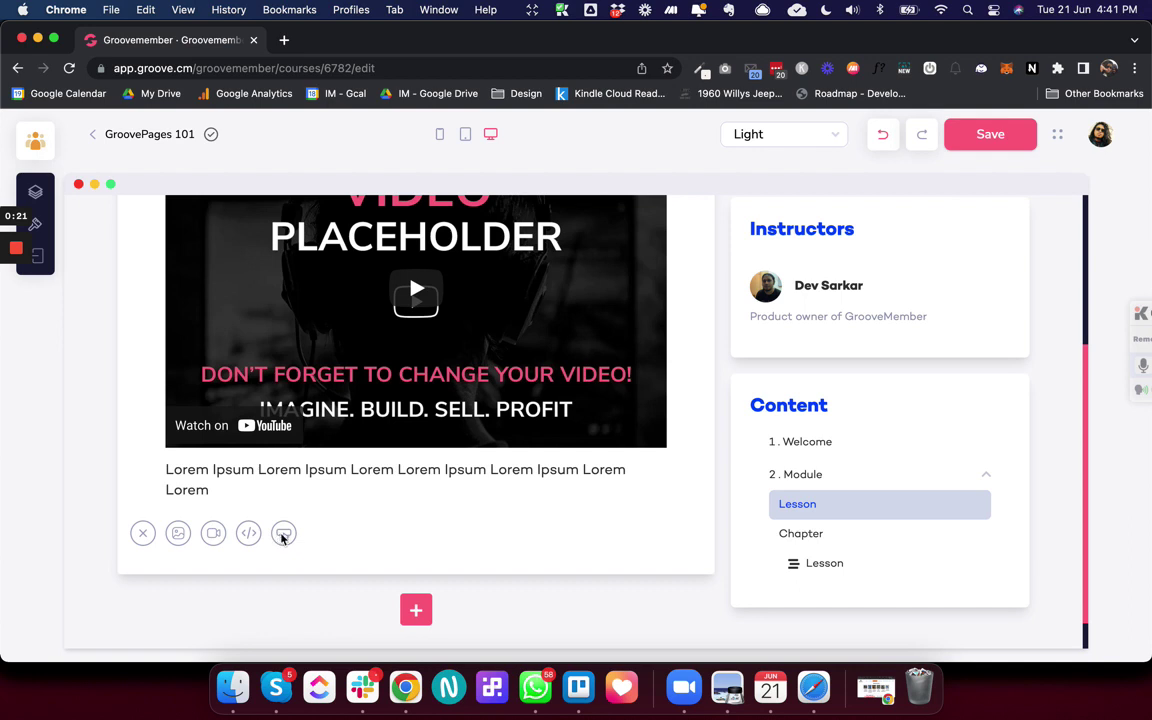
pyautogui.click(283, 534)
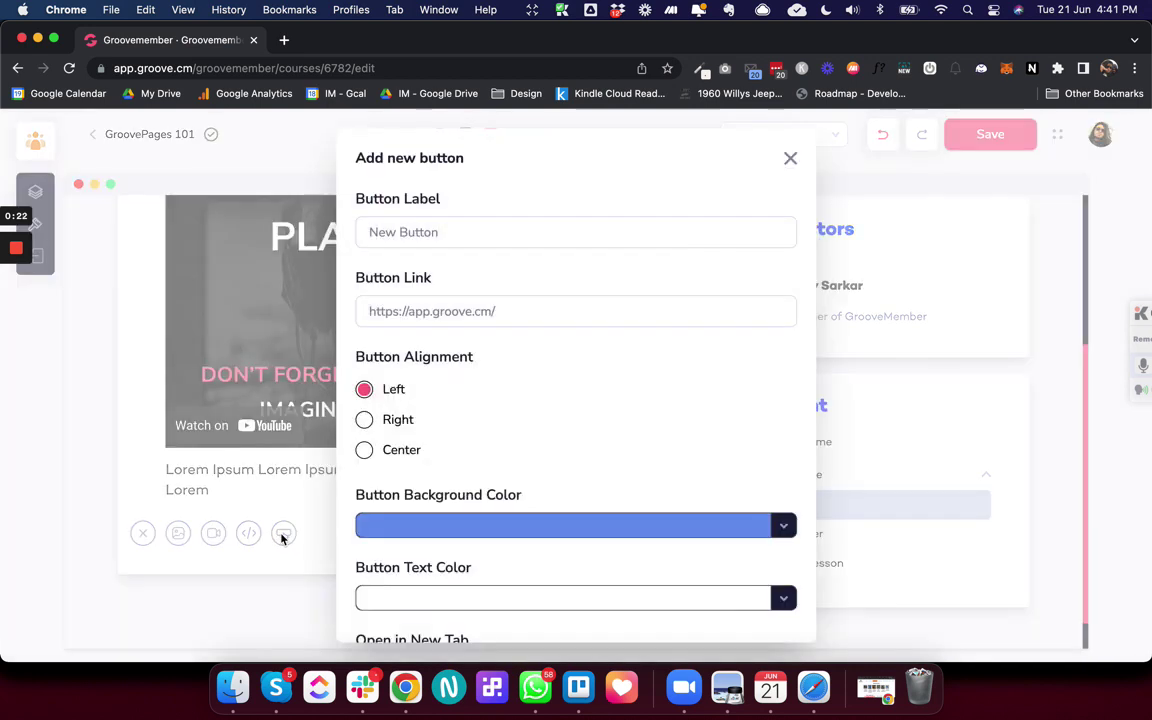
pyautogui.tripleClick(445, 232)
pyautogui.write('Download the PDF')
pyautogui.click(535, 311)
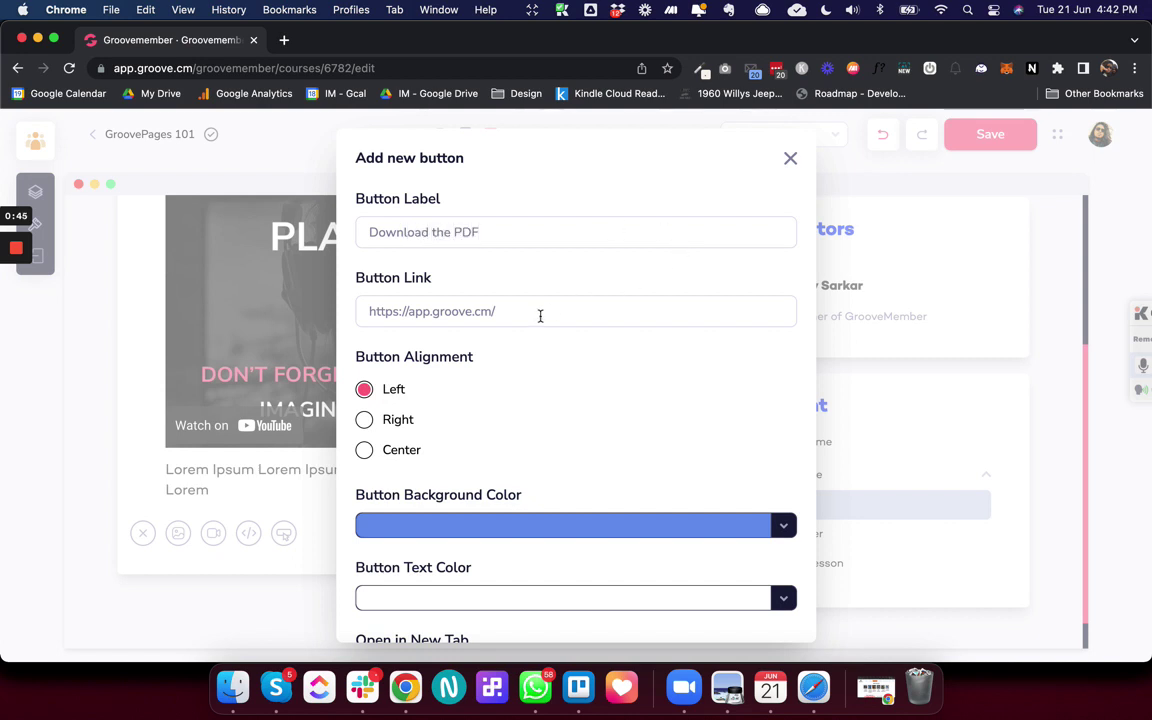
pyautogui.tripleClick(535, 311)
pyautogui.write('https')
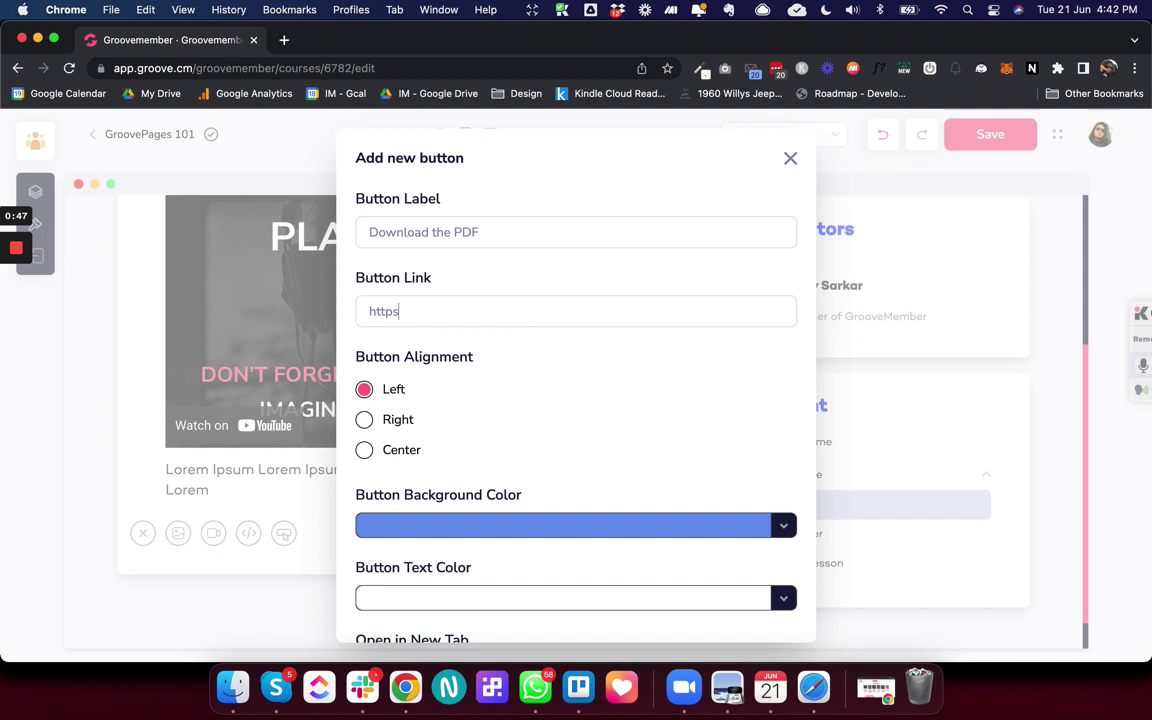
pyautogui.write('://groove.cm')
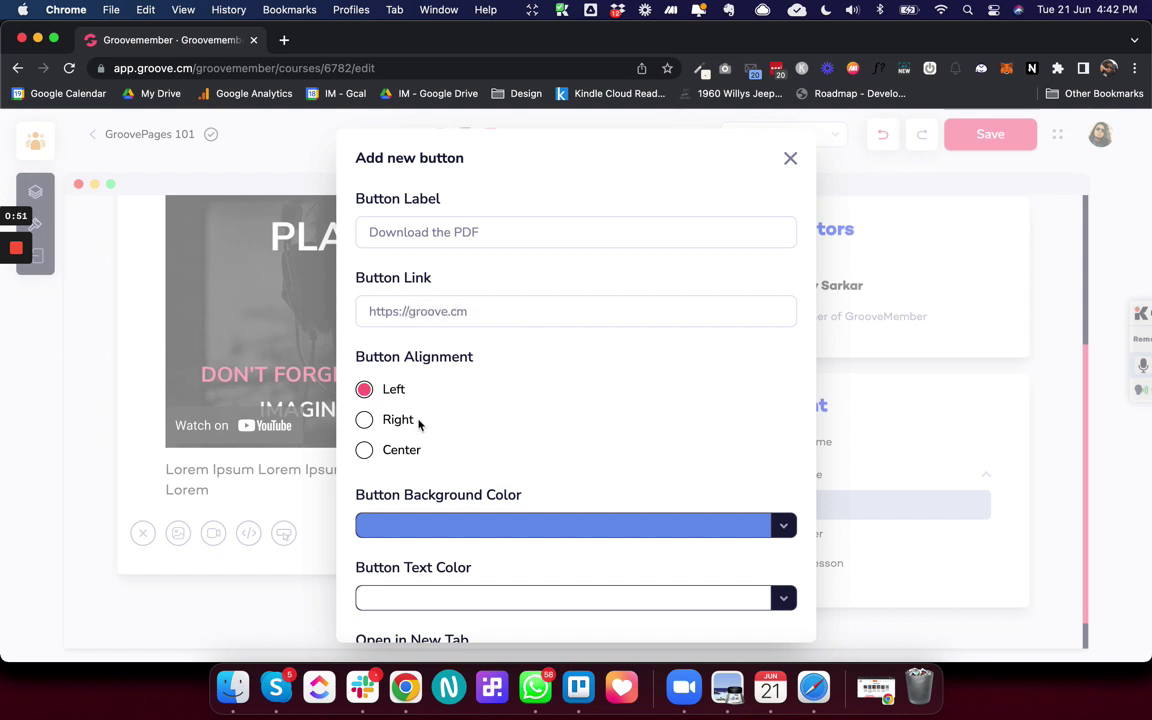
pyautogui.scroll(-3, 419, 427)
pyautogui.click(378, 565)
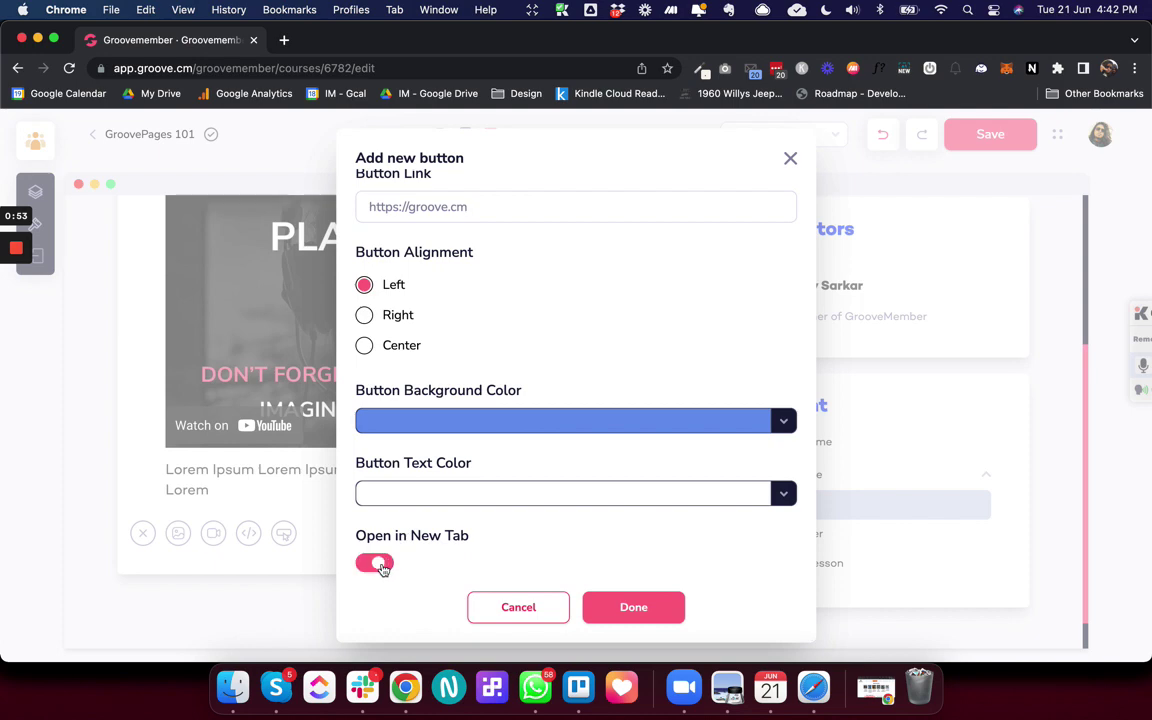
pyautogui.click(635, 615)
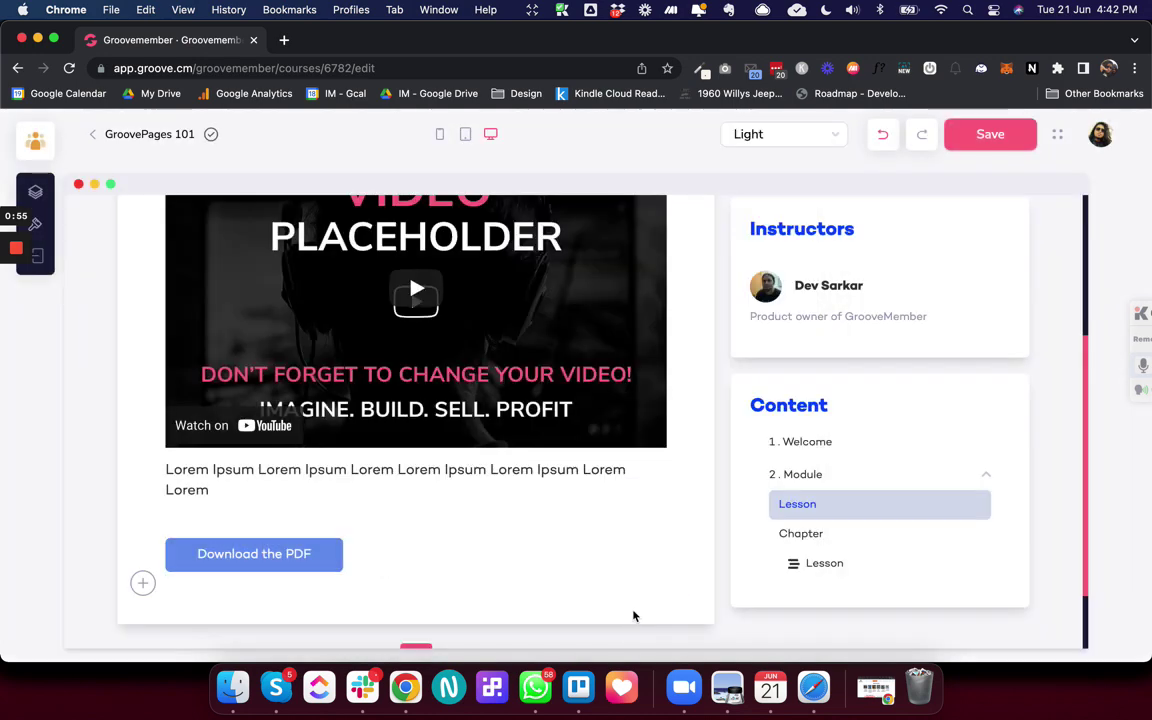
pyautogui.scroll(-2, 604, 527)
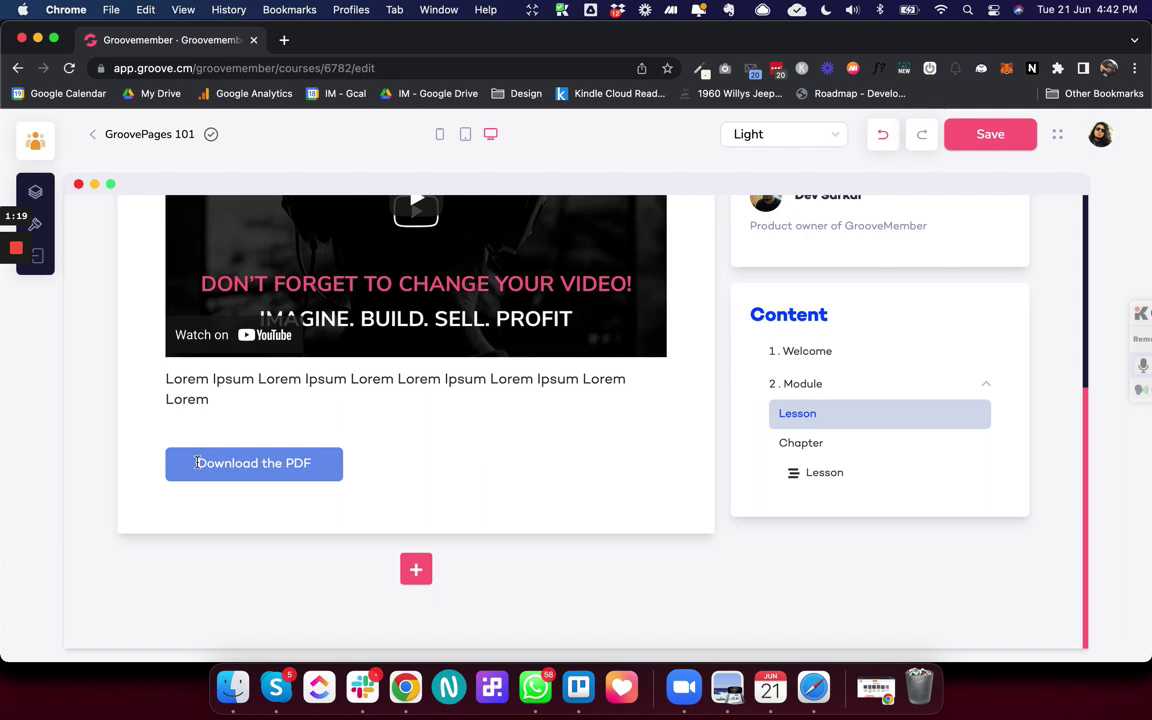
pyautogui.moveTo(197, 463); pyautogui.dragTo(247, 463)
pyautogui.doubleClick(199, 463)
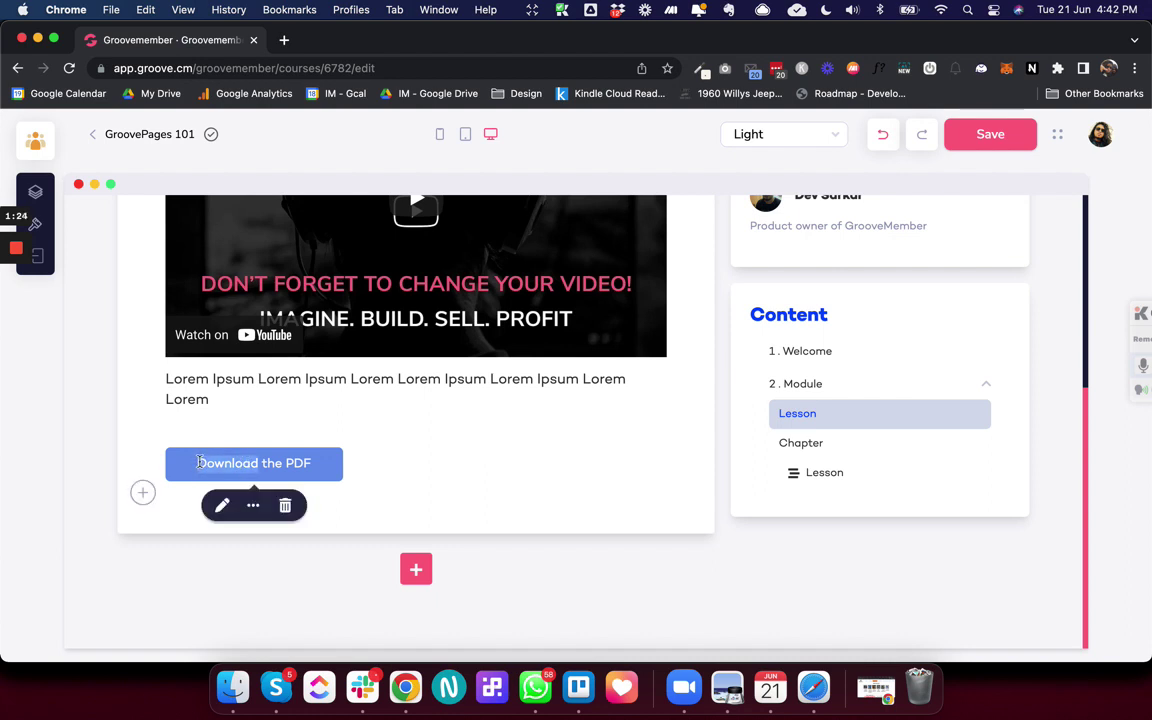
# Give the Download the PDF button a golden yellow background and black text, then apply
pyautogui.click(222, 509)
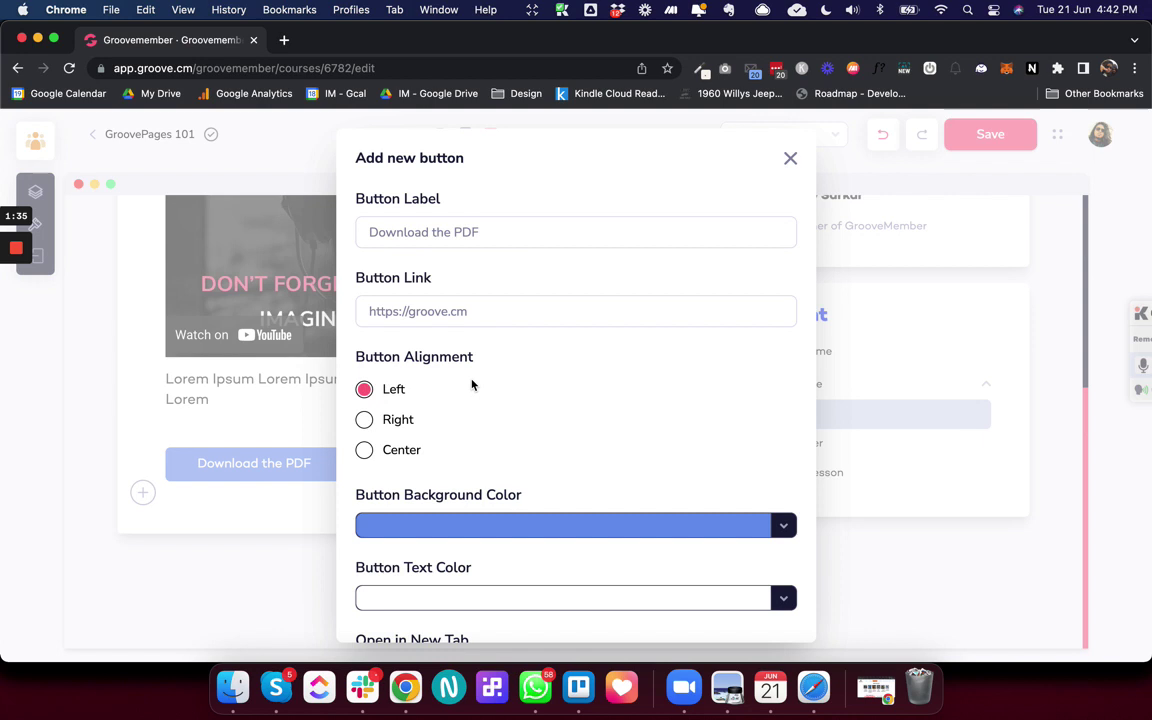
pyautogui.scroll(-3, 472, 385)
pyautogui.click(463, 421)
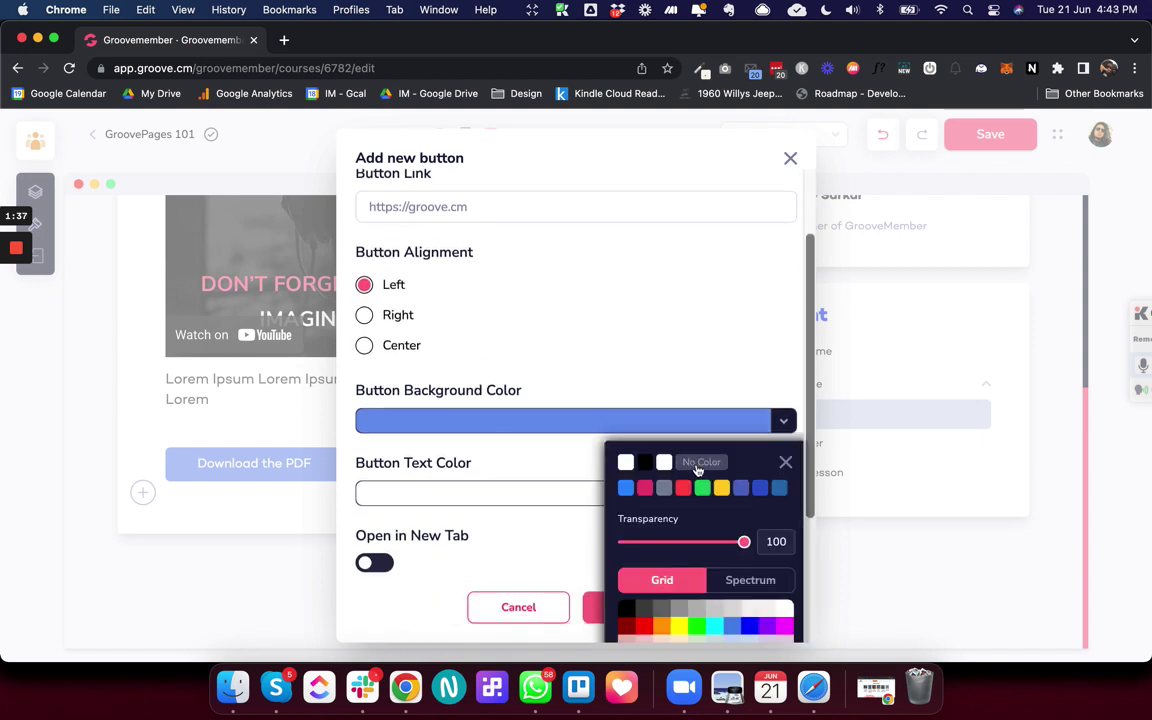
pyautogui.click(725, 489)
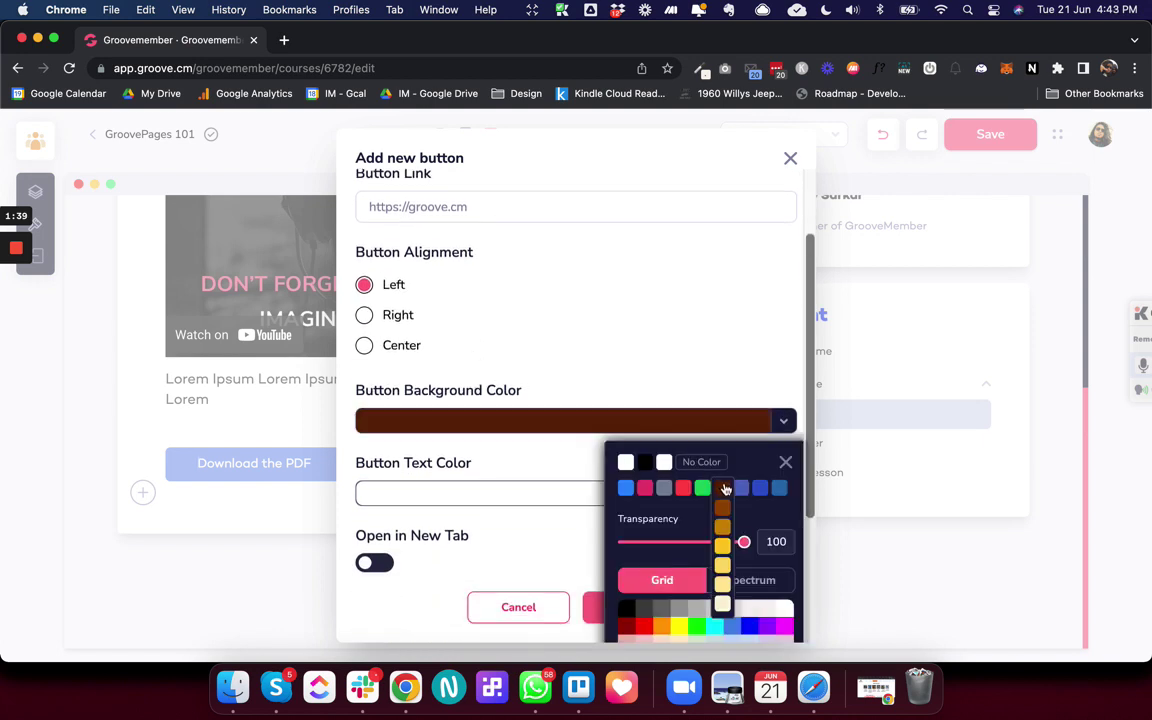
pyautogui.click(722, 545)
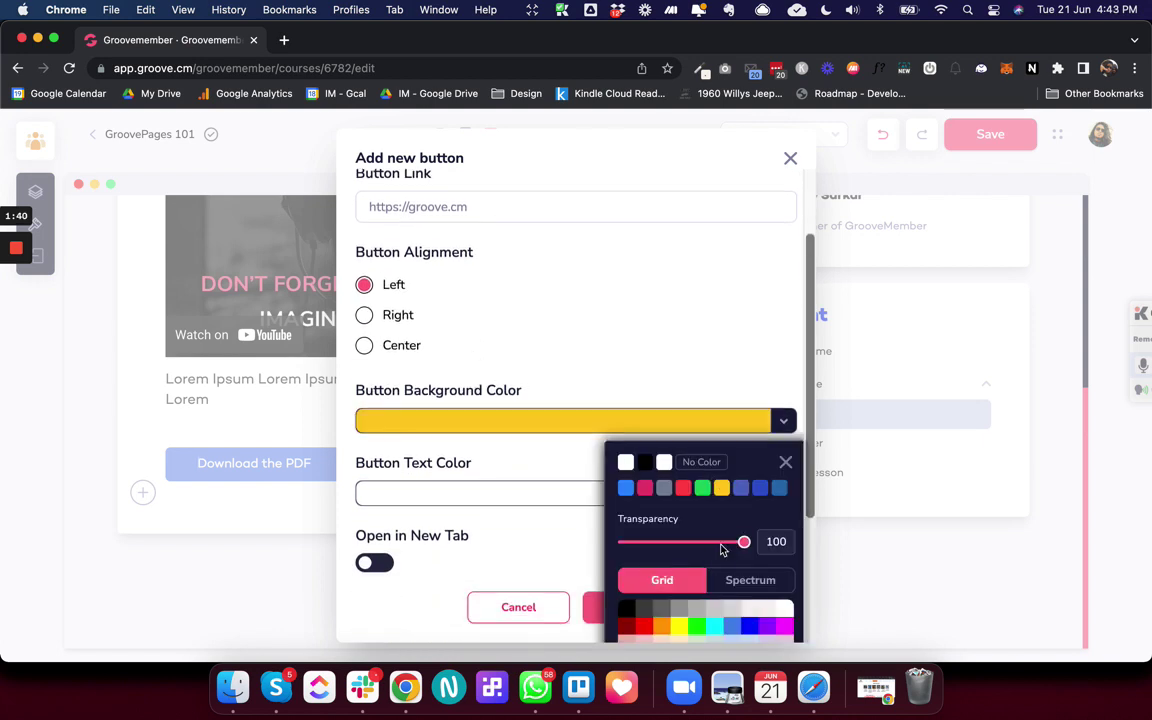
pyautogui.click(786, 462)
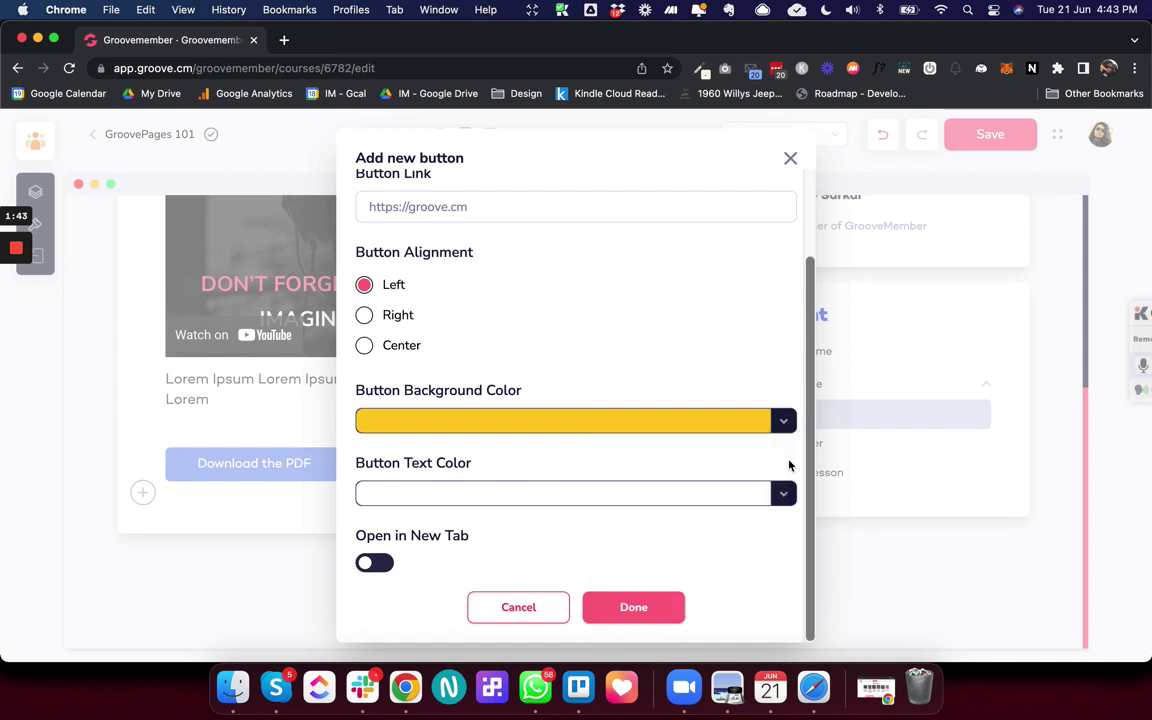
pyautogui.click(783, 493)
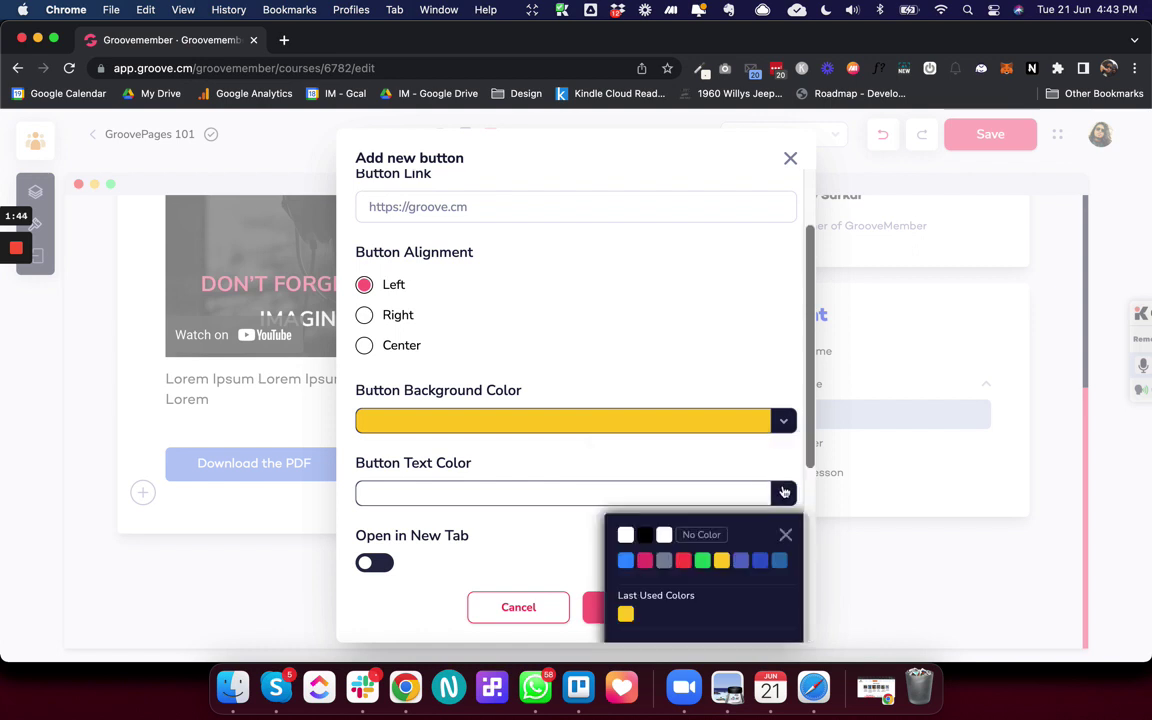
pyautogui.click(644, 536)
pyautogui.click(513, 567)
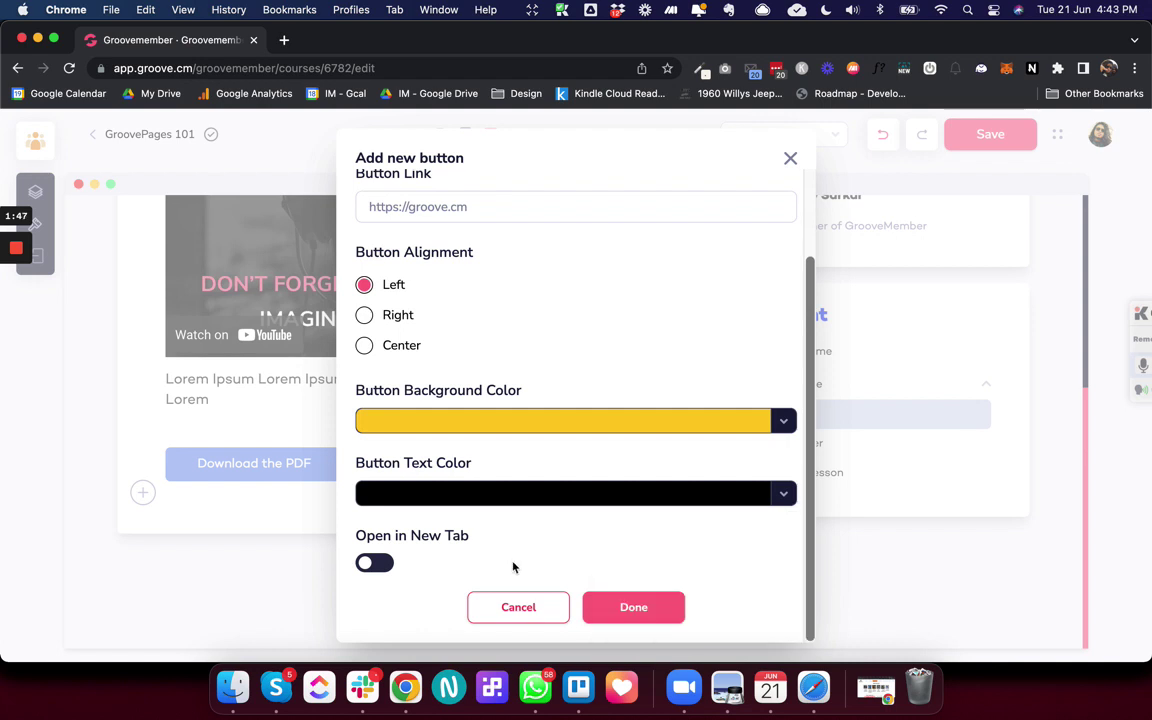
pyautogui.click(600, 607)
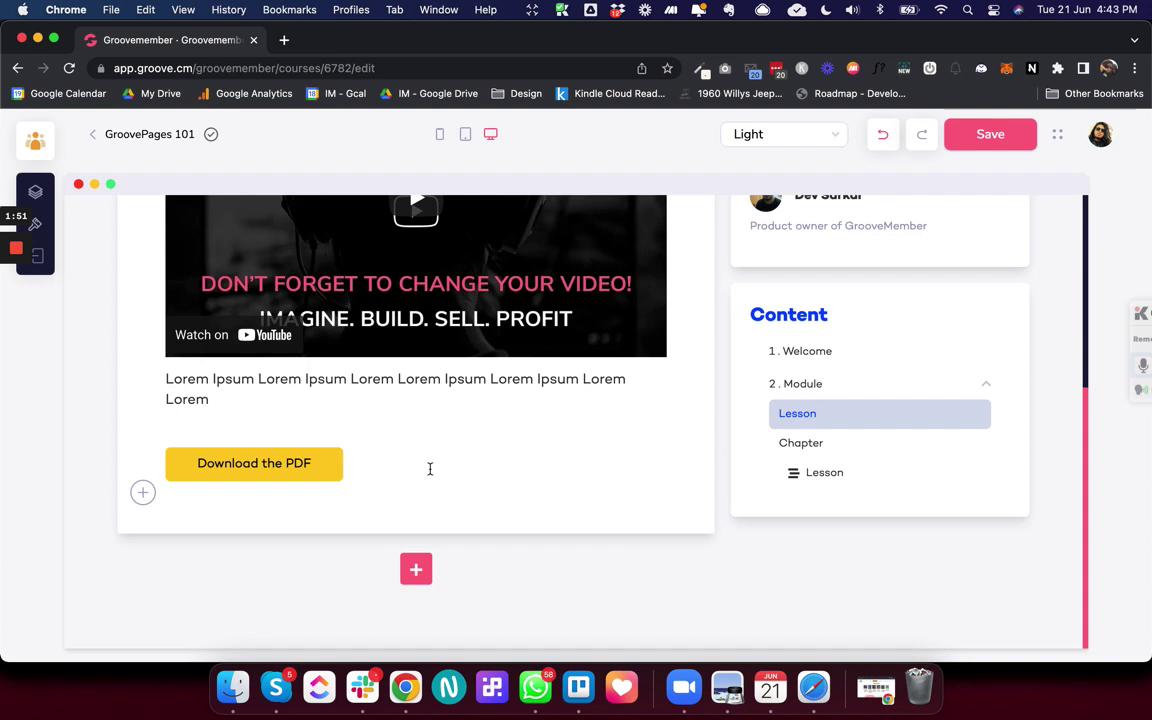
# Insert the concert photo from My Files on a new line below the button and check it
pyautogui.press('Return')
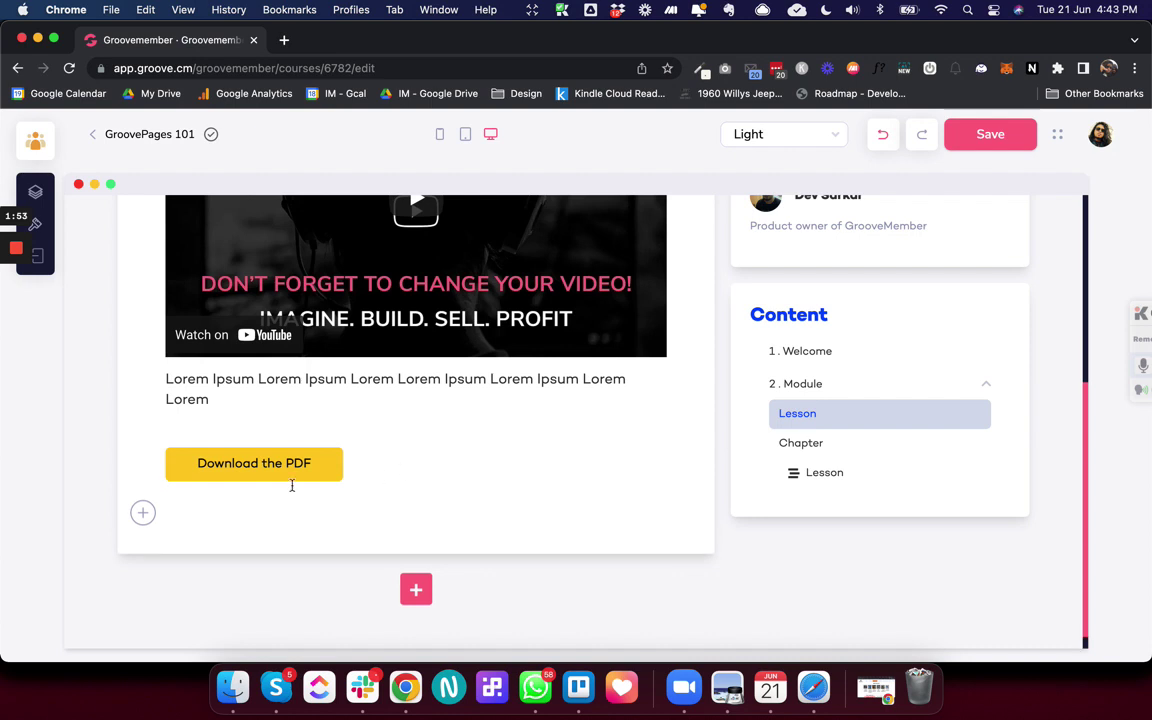
pyautogui.click(143, 513)
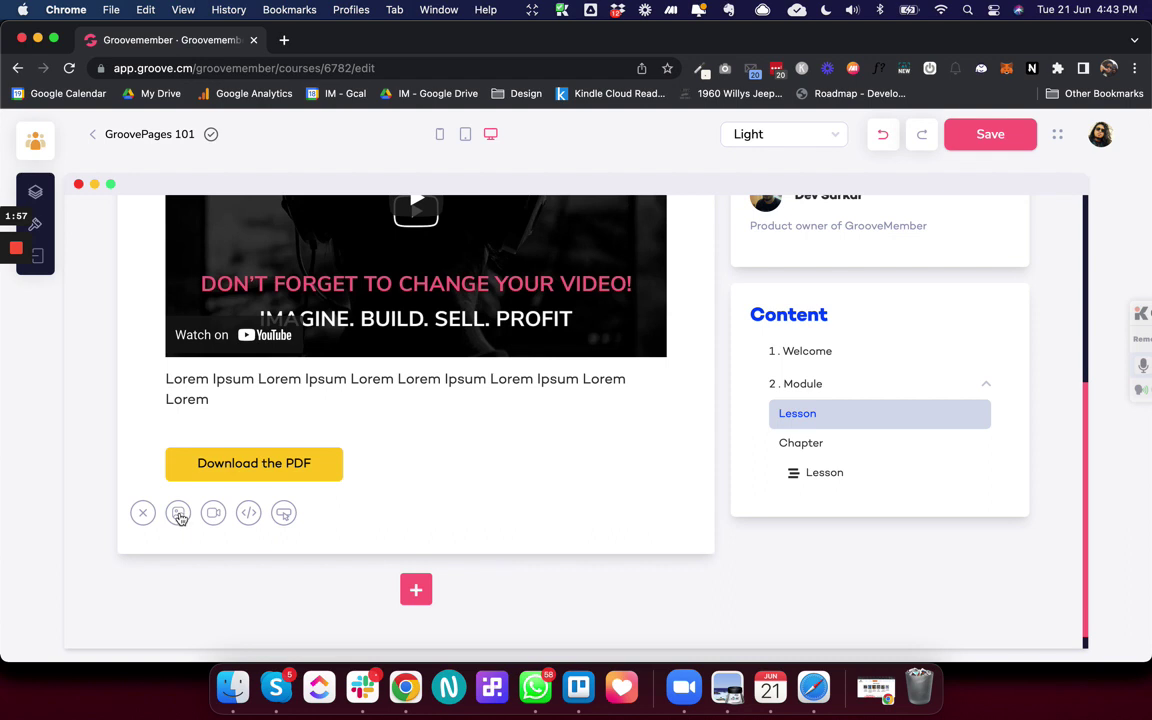
pyautogui.click(179, 514)
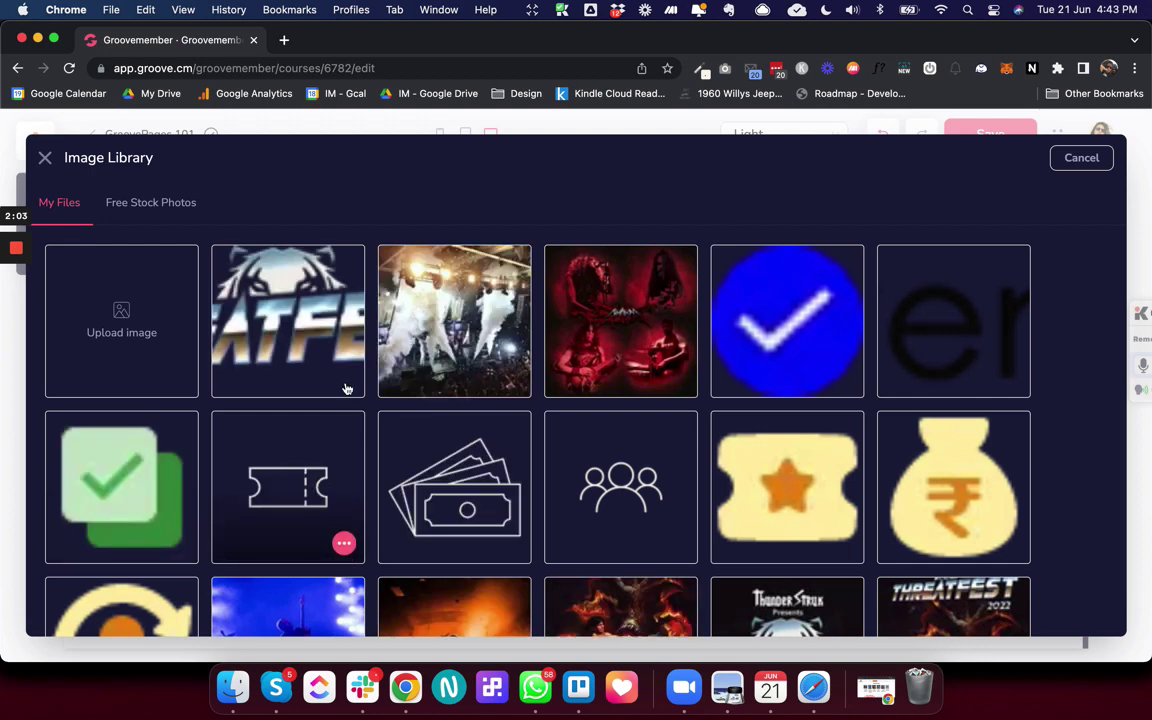
pyautogui.click(411, 340)
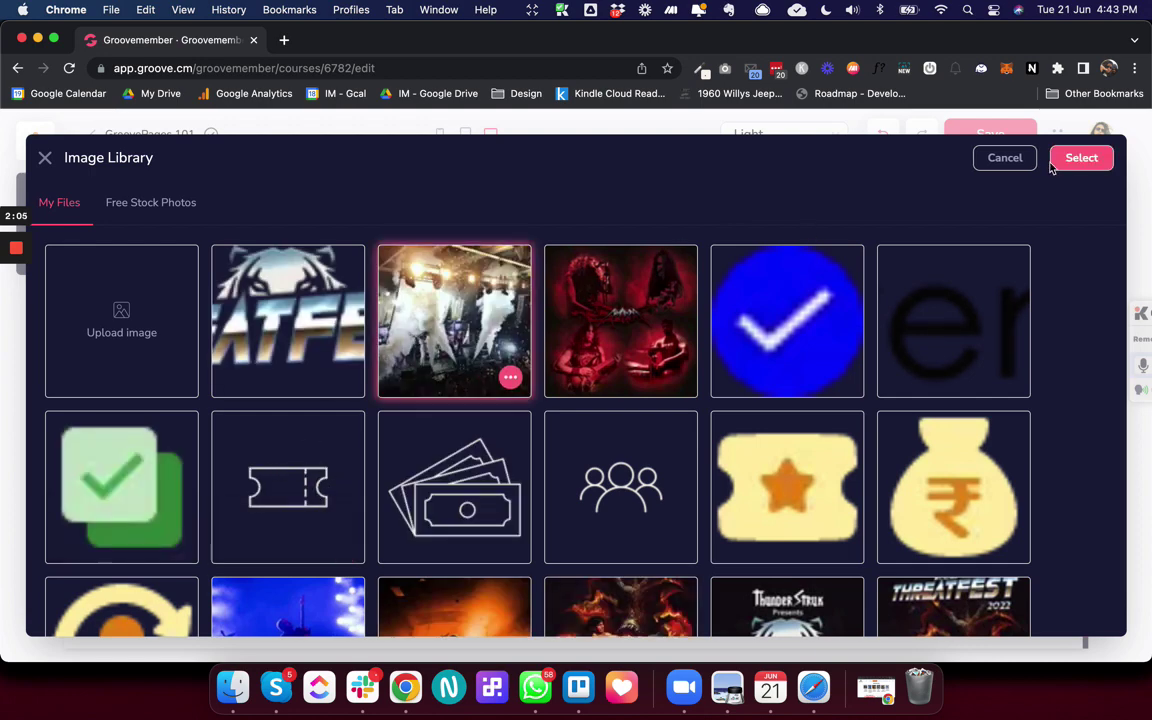
pyautogui.click(1083, 157)
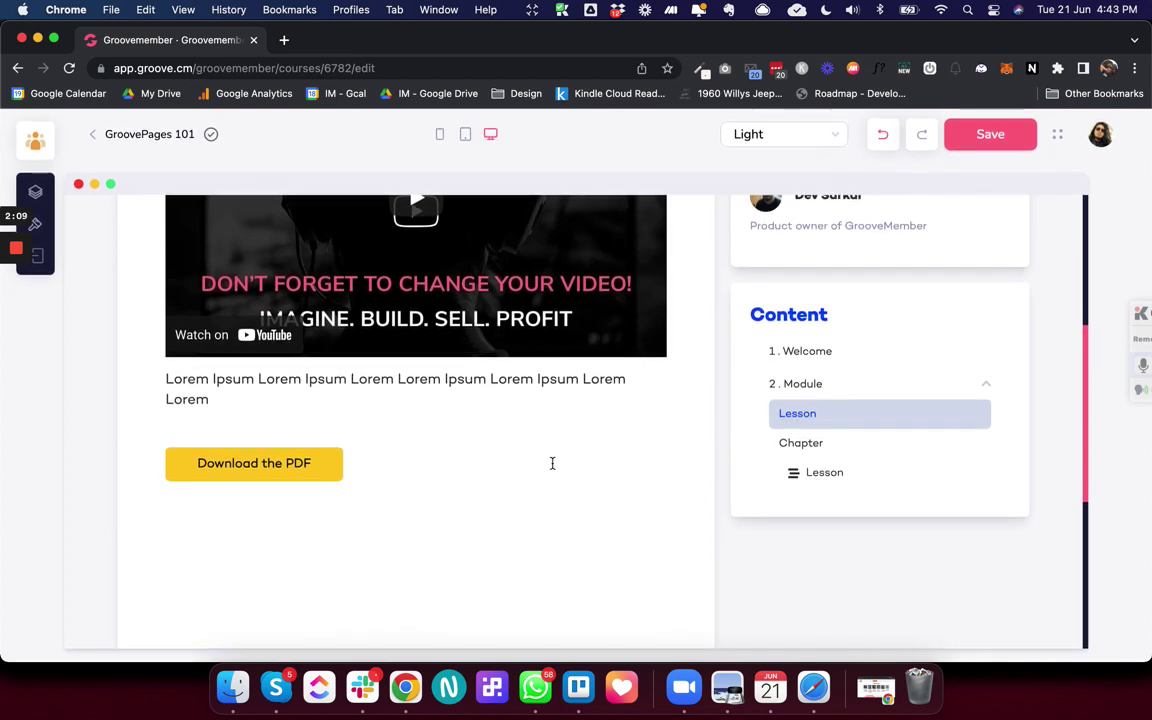
pyautogui.scroll(-5, 552, 463)
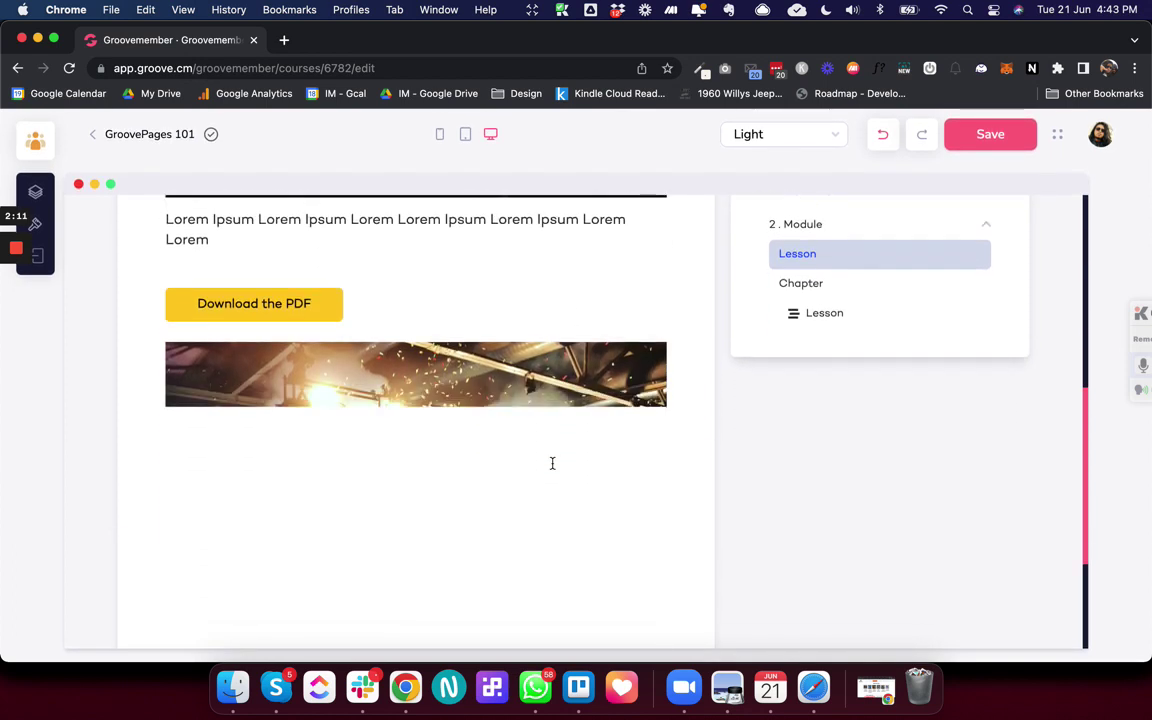
pyautogui.scroll(-2, 552, 463)
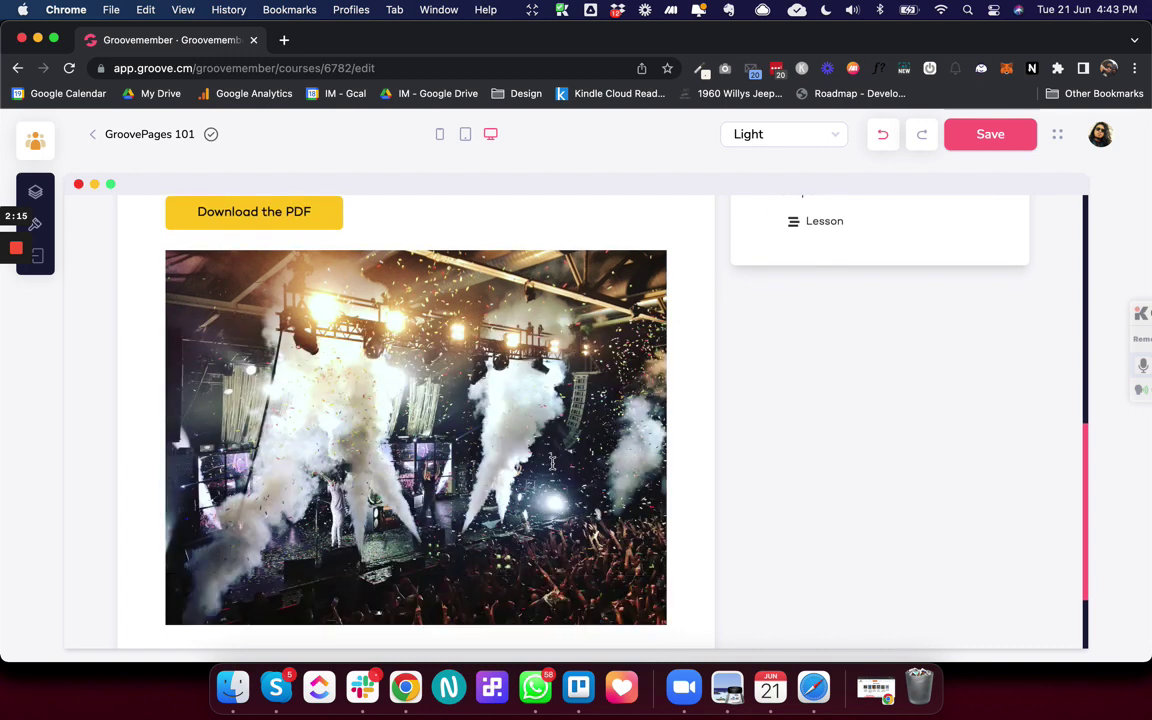
pyautogui.scroll(-2, 552, 463)
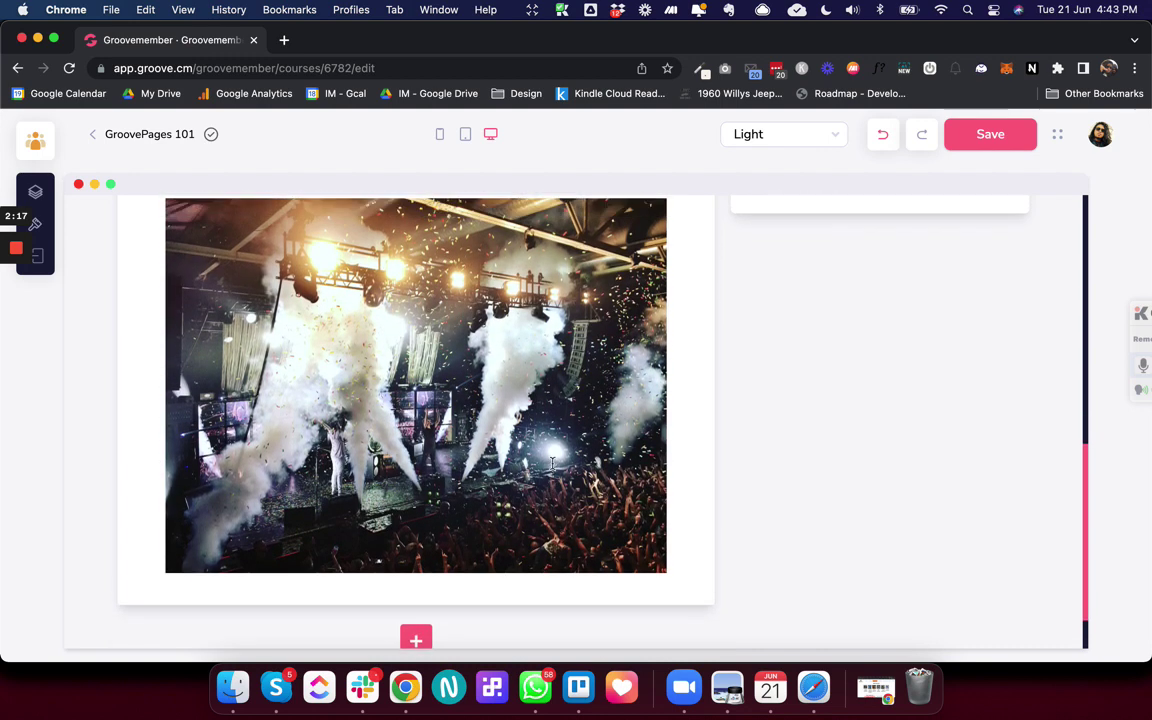
pyautogui.moveTo(445, 440)
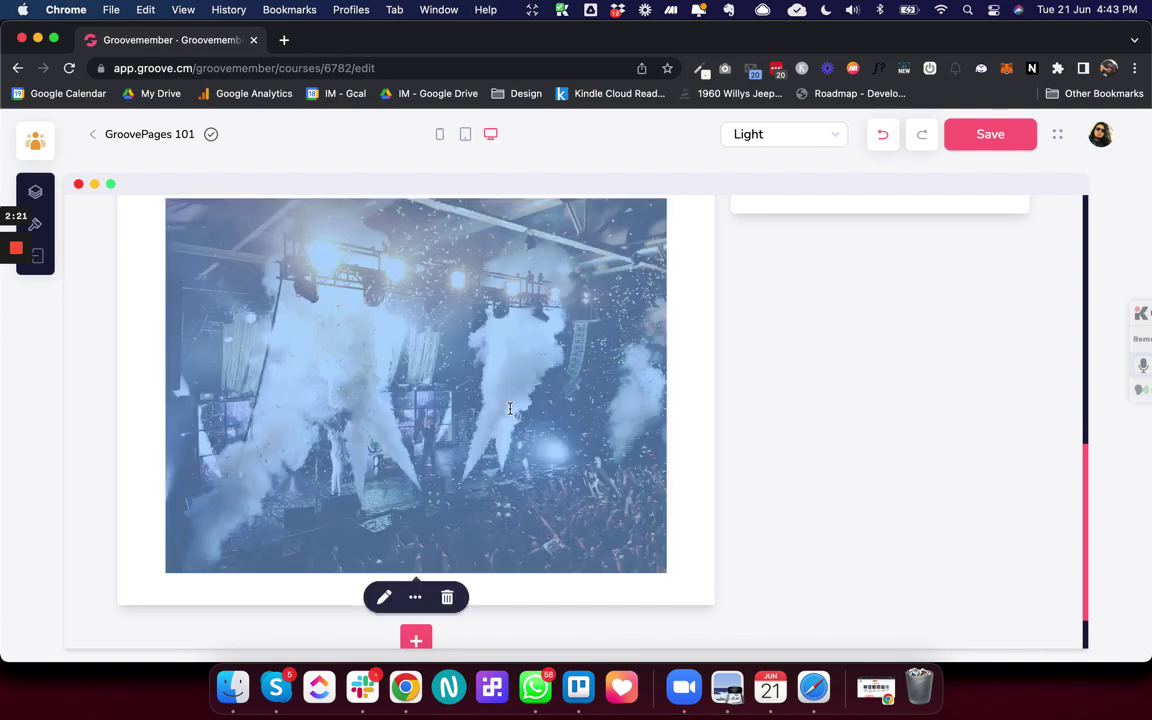
pyautogui.scroll(-2, 510, 408)
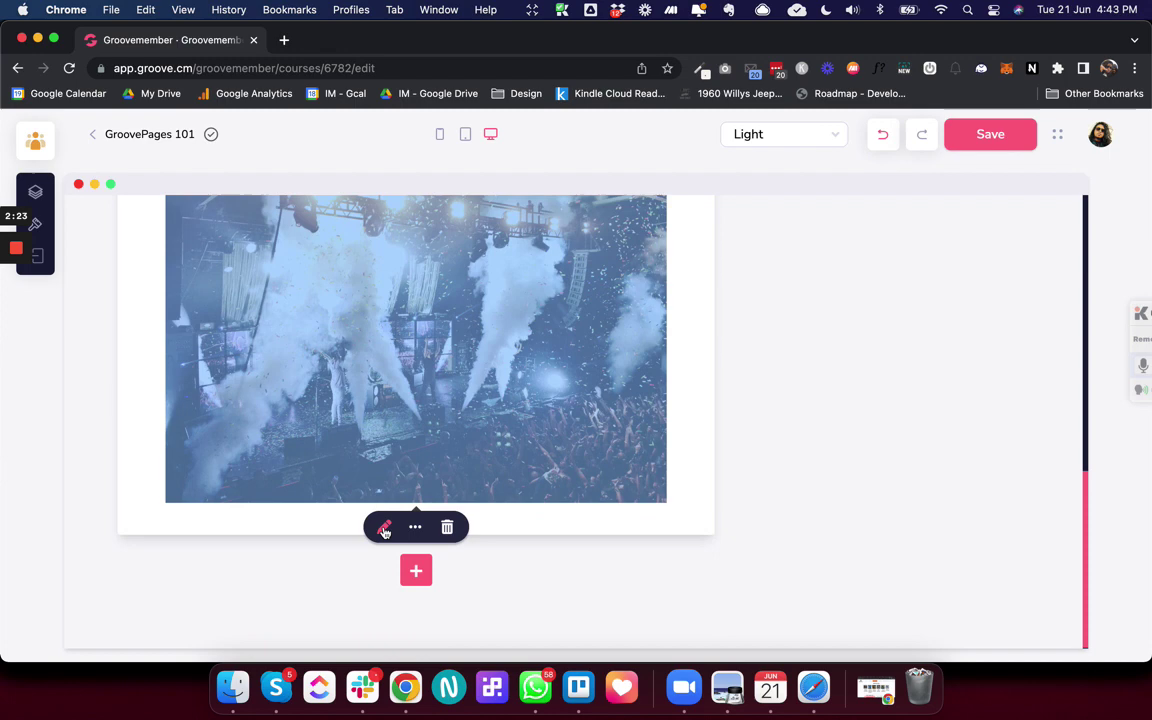
# Replace the concert photo with the purple DJ-deck image after searching stock photos for music
pyautogui.click(385, 530)
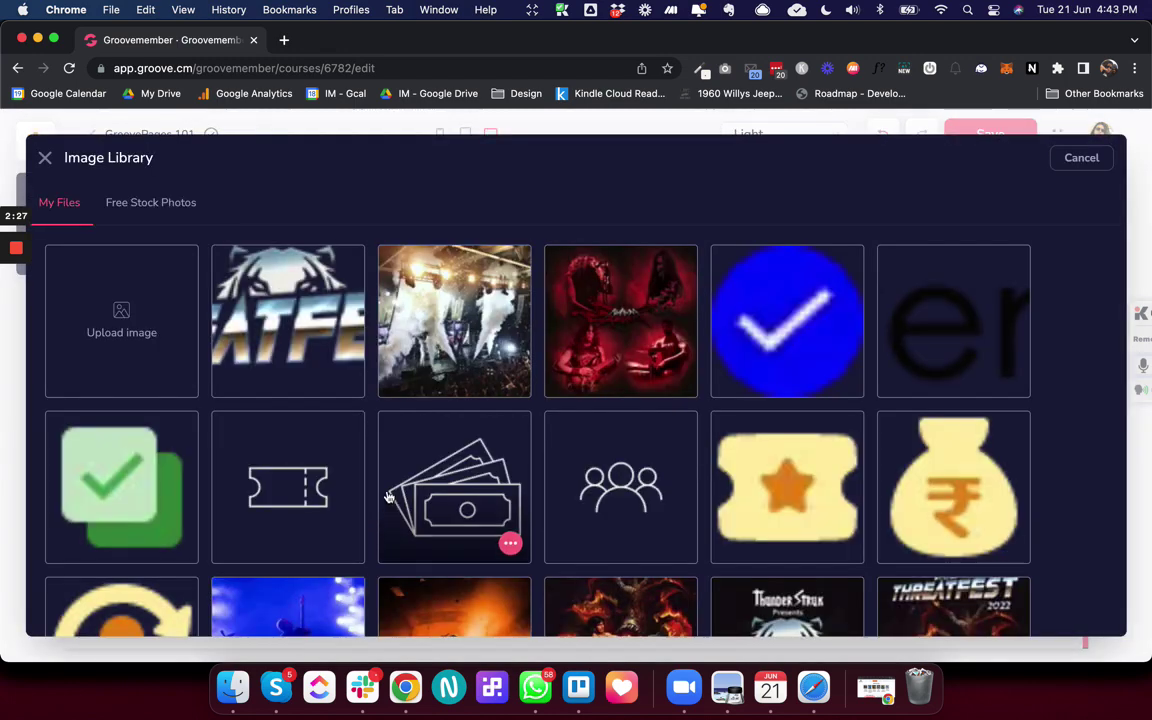
pyautogui.click(158, 205)
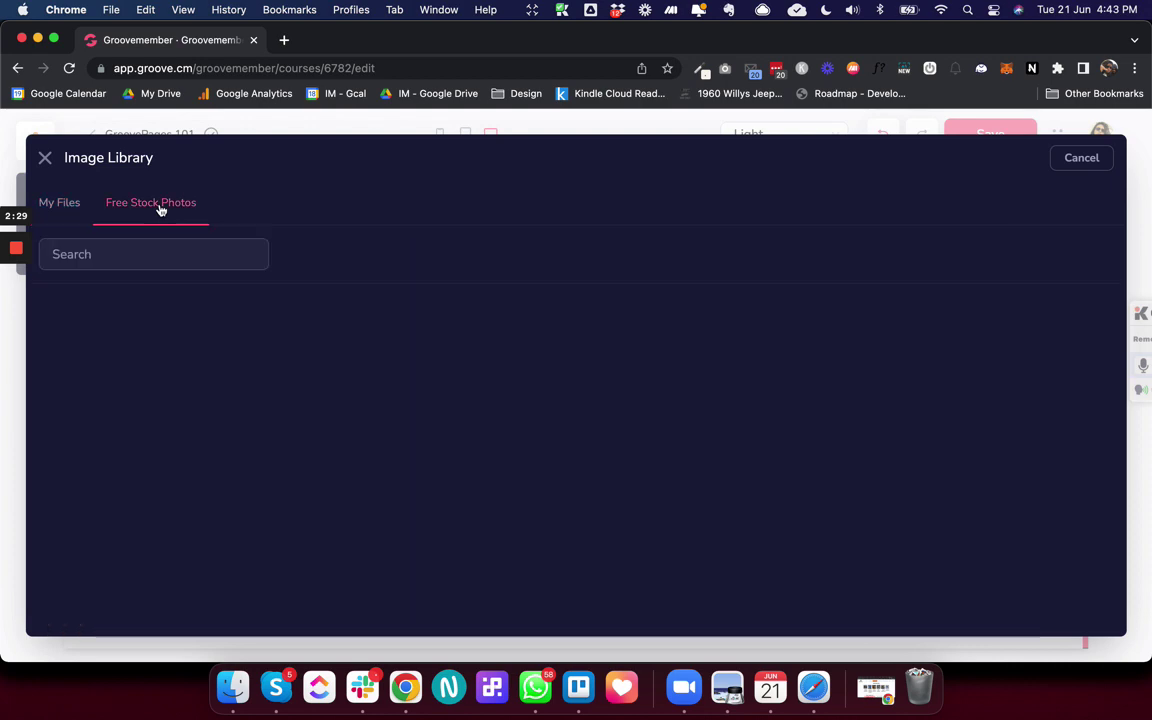
pyautogui.click(83, 210)
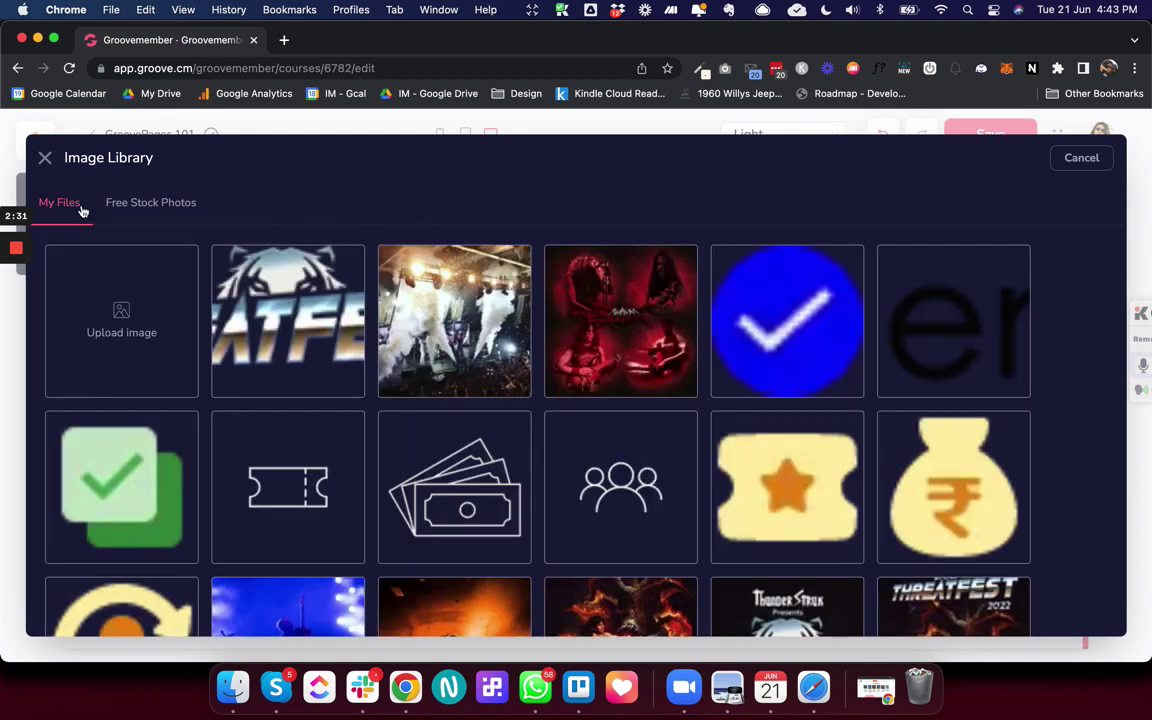
pyautogui.click(180, 203)
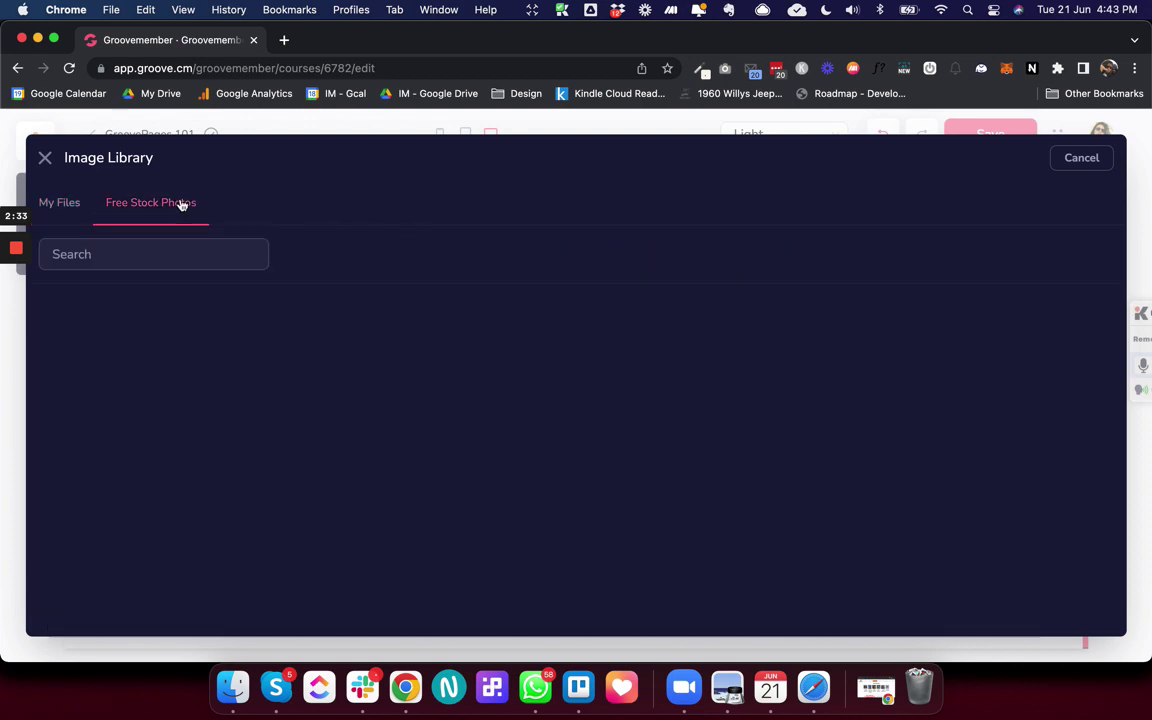
pyautogui.click(188, 262)
pyautogui.write('musc')
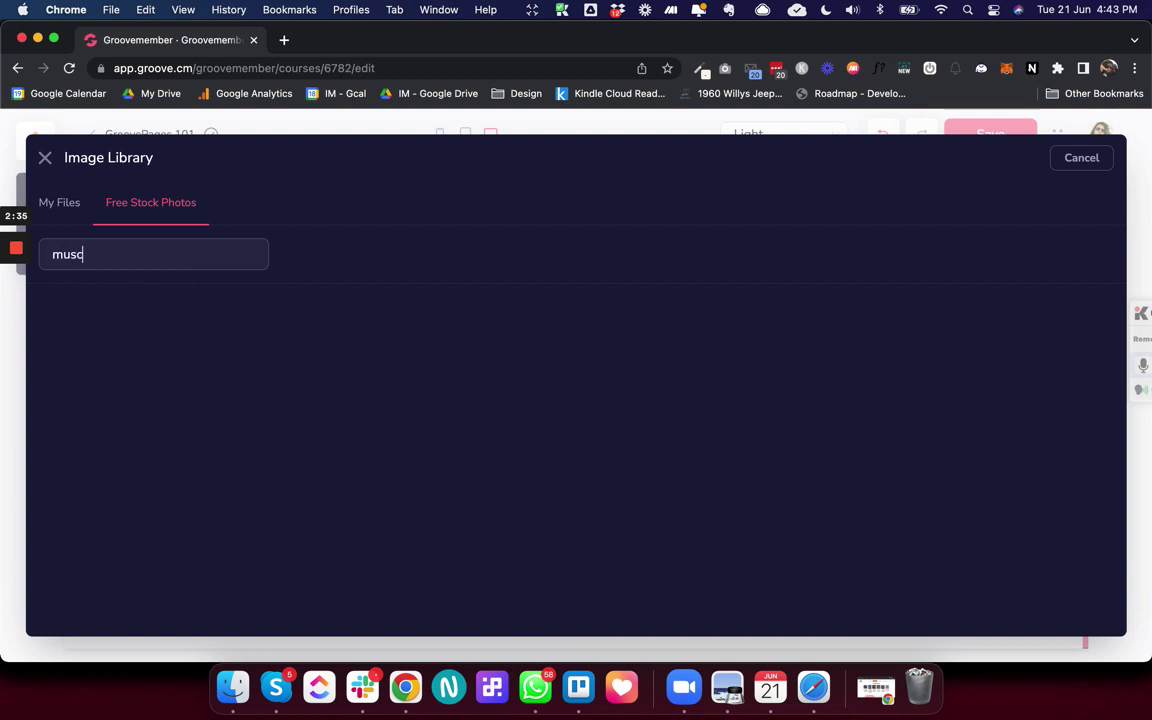
pyautogui.press('BackSpace')
pyautogui.press('BackSpace')
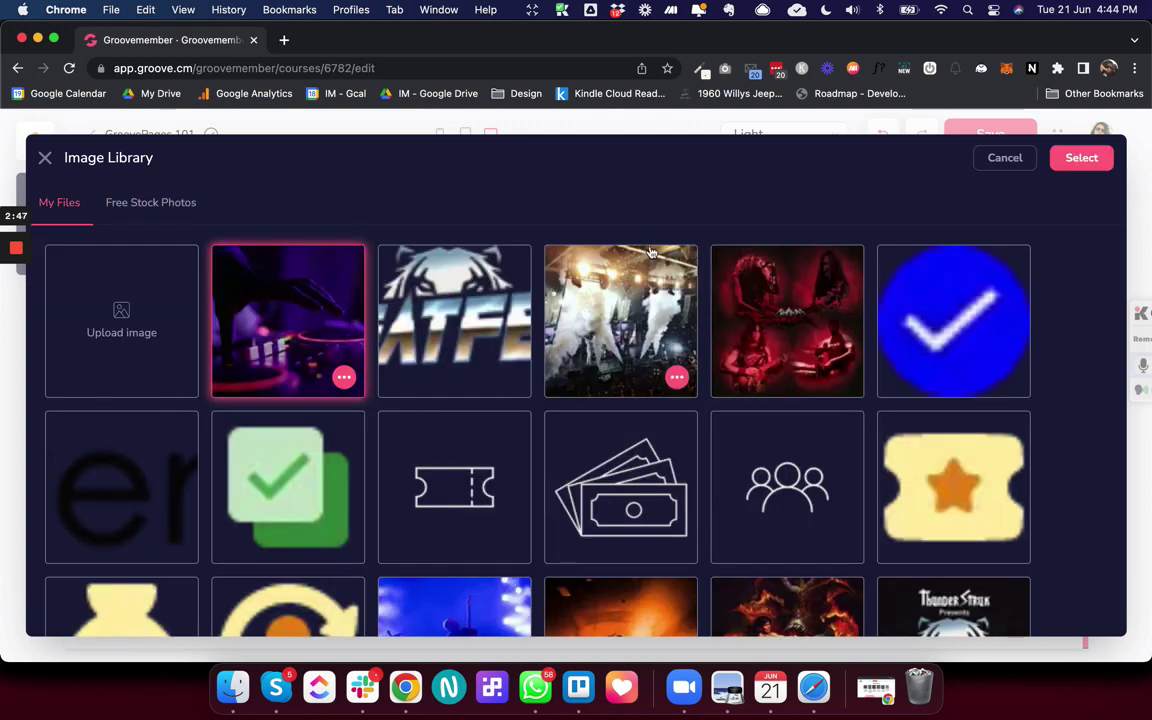
pyautogui.click(1090, 160)
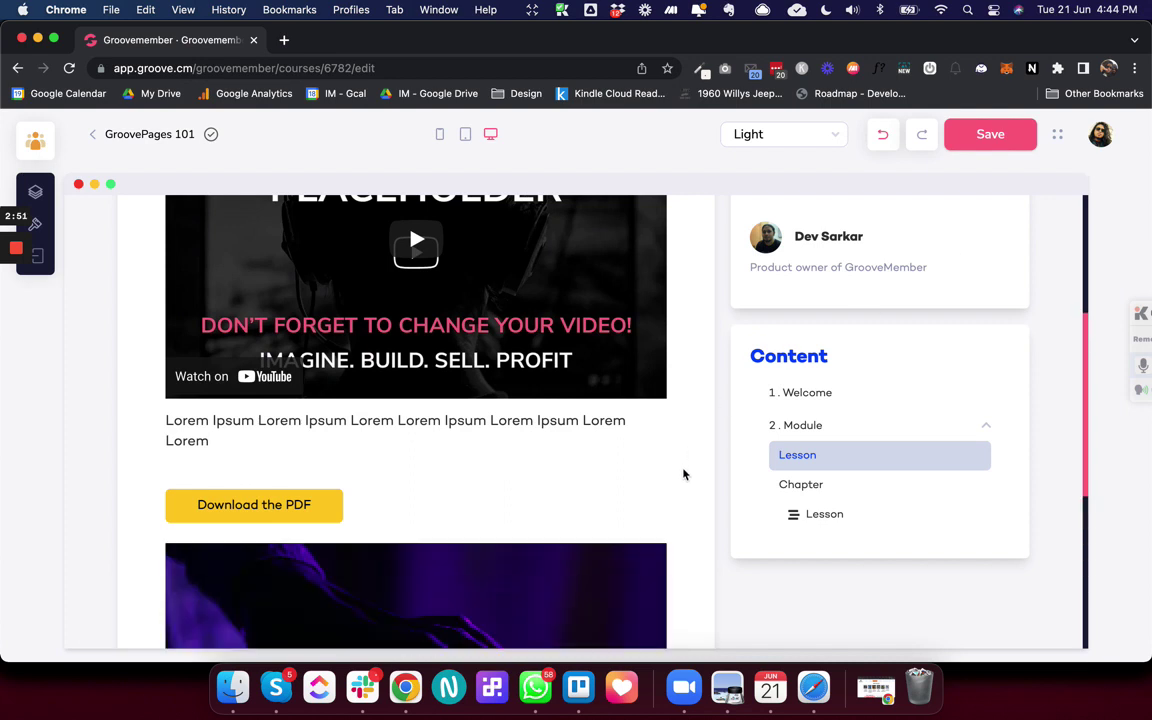
pyautogui.scroll(-5, 684, 470)
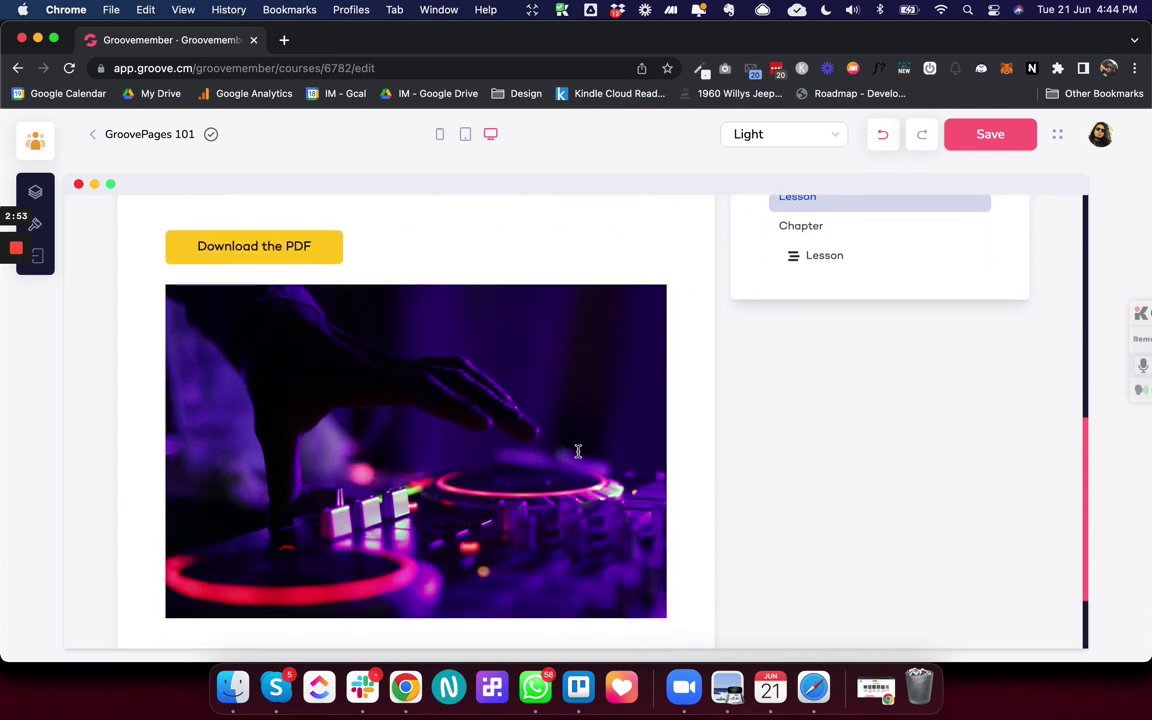
pyautogui.scroll(-1, 563, 449)
pyautogui.scroll(-2, 563, 449)
pyautogui.scroll(1, 563, 449)
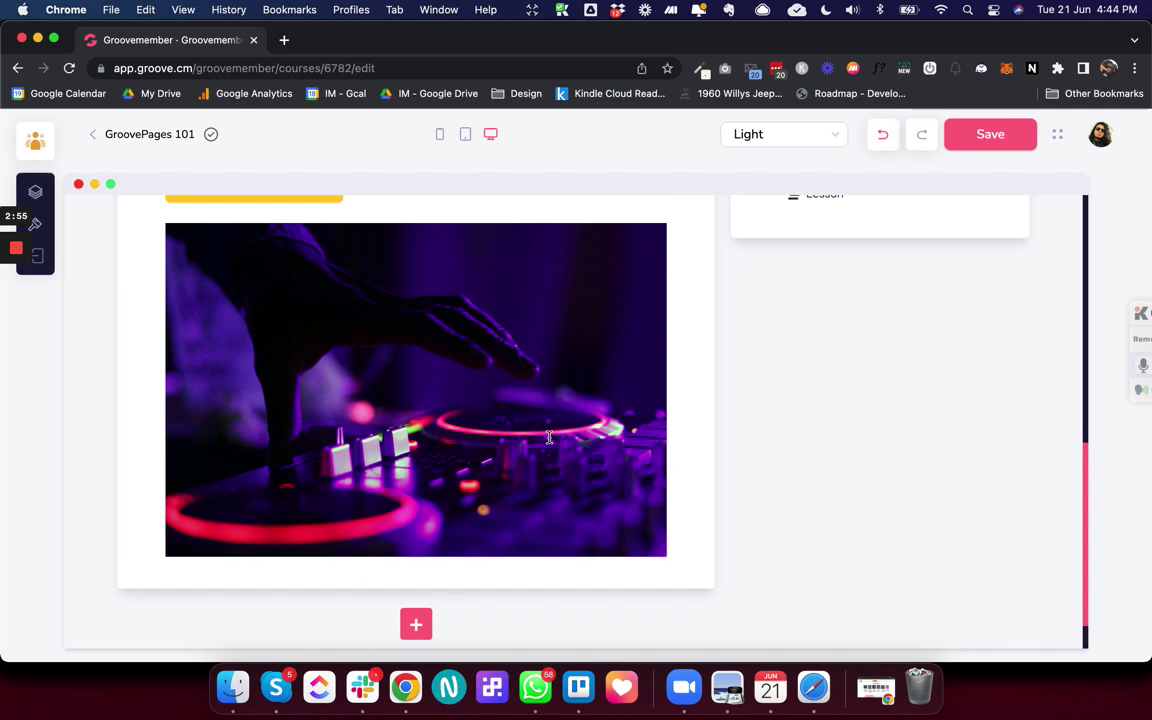
pyautogui.click(545, 433)
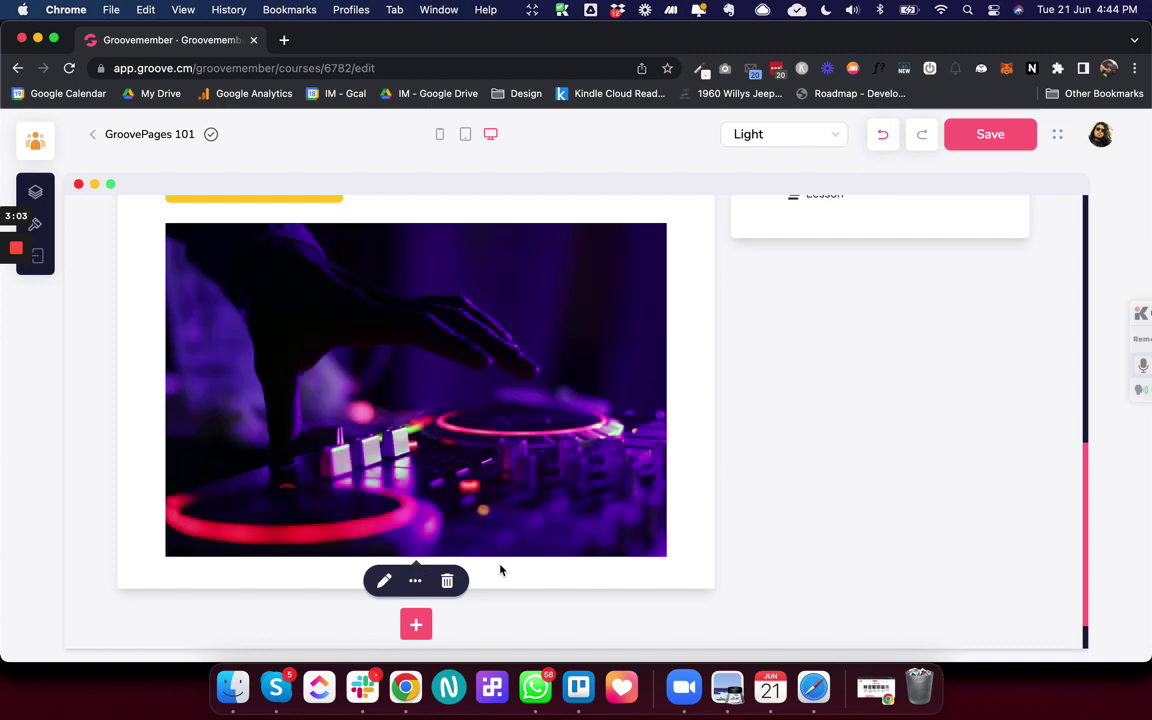
pyautogui.scroll(4, 501, 567)
pyautogui.scroll(1, 499, 564)
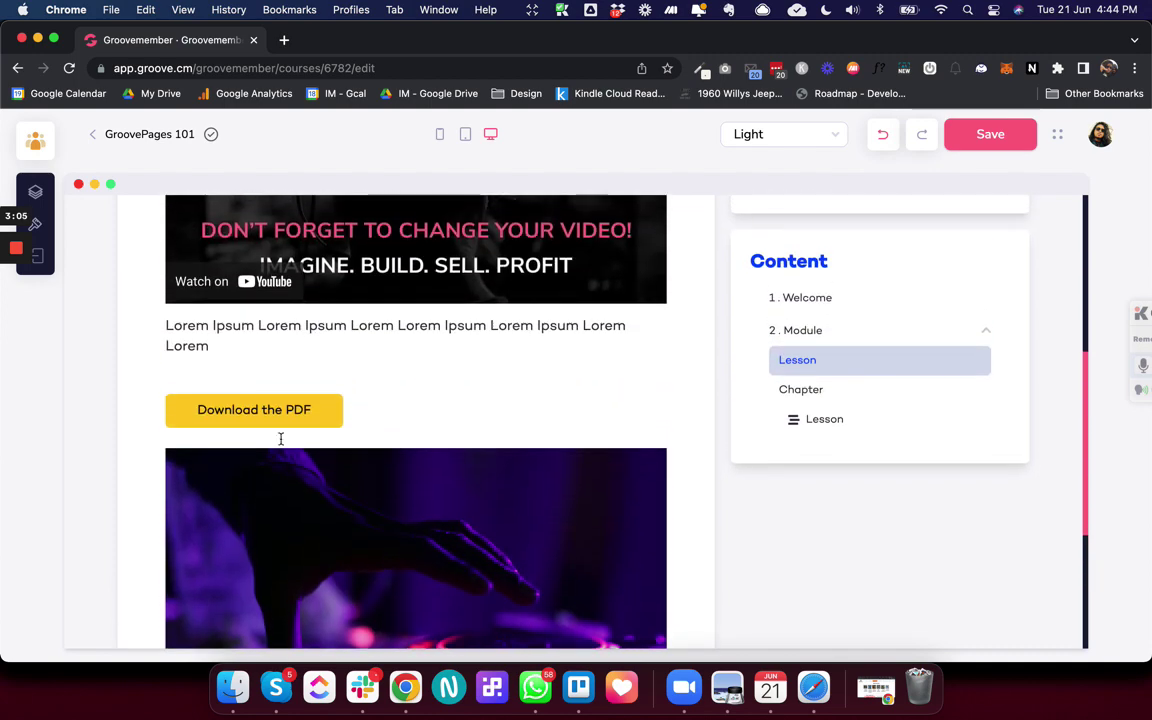
pyautogui.doubleClick(198, 410)
pyautogui.moveTo(198, 410); pyautogui.dragTo(240, 408)
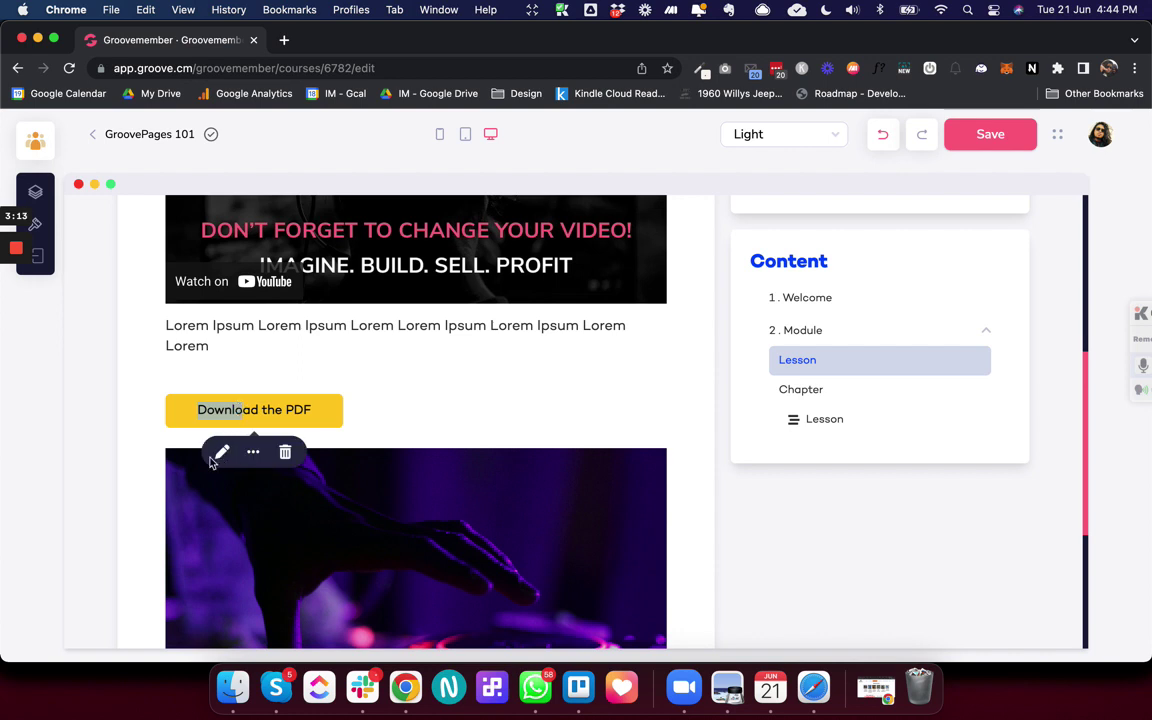
pyautogui.click(356, 435)
pyautogui.scroll(-4, 355, 435)
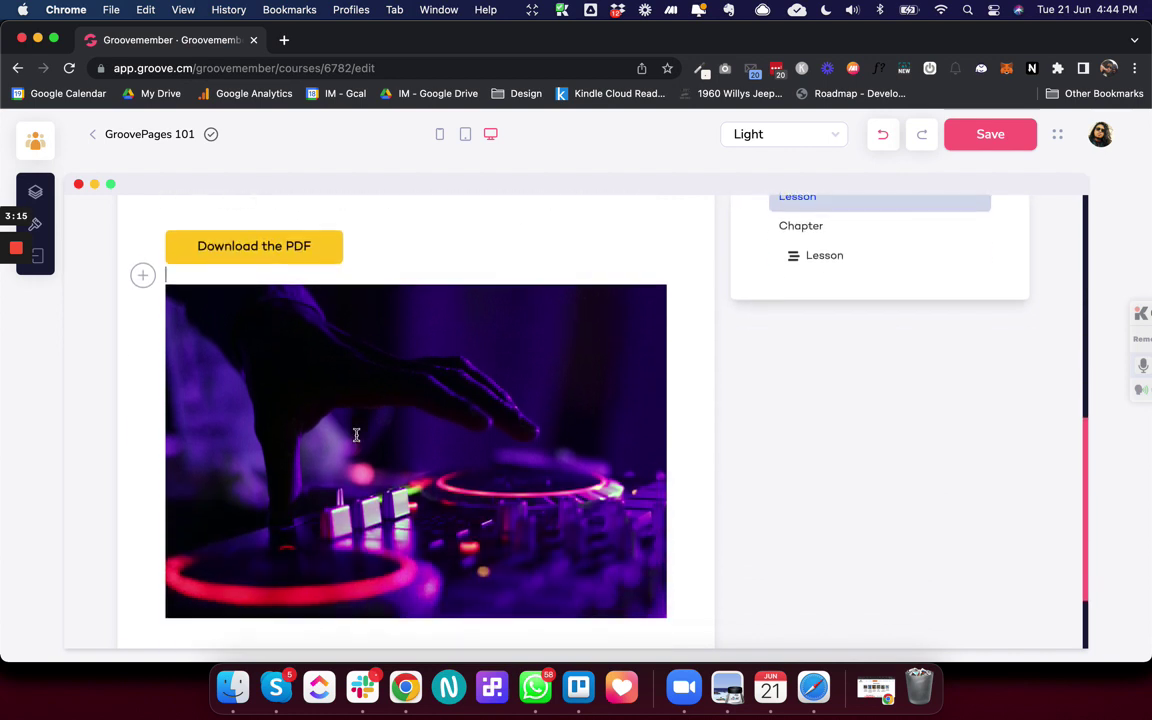
pyautogui.click(346, 397)
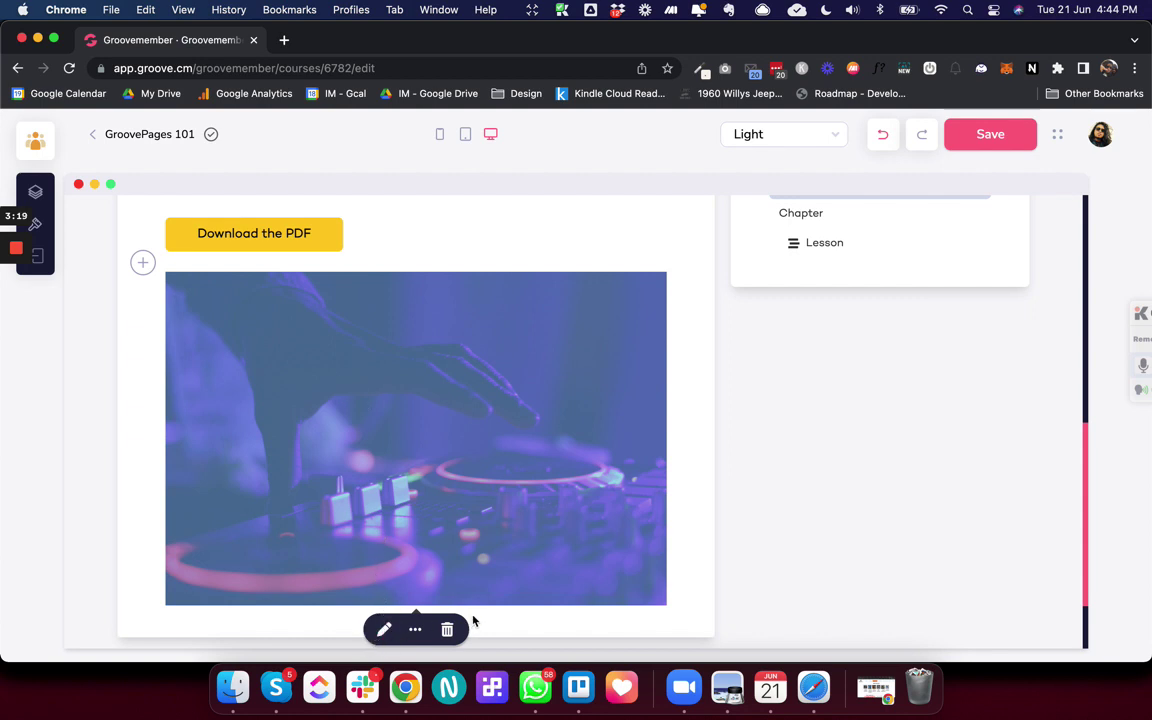
pyautogui.scroll(2, 478, 324)
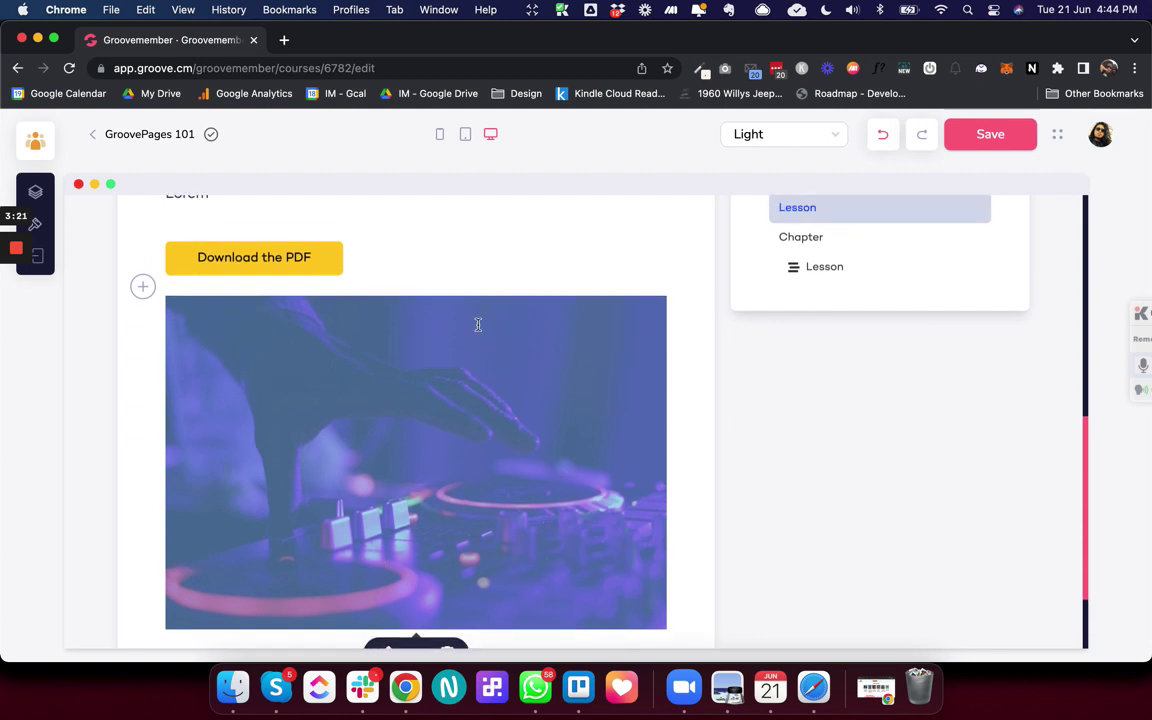
pyautogui.scroll(-2, 478, 324)
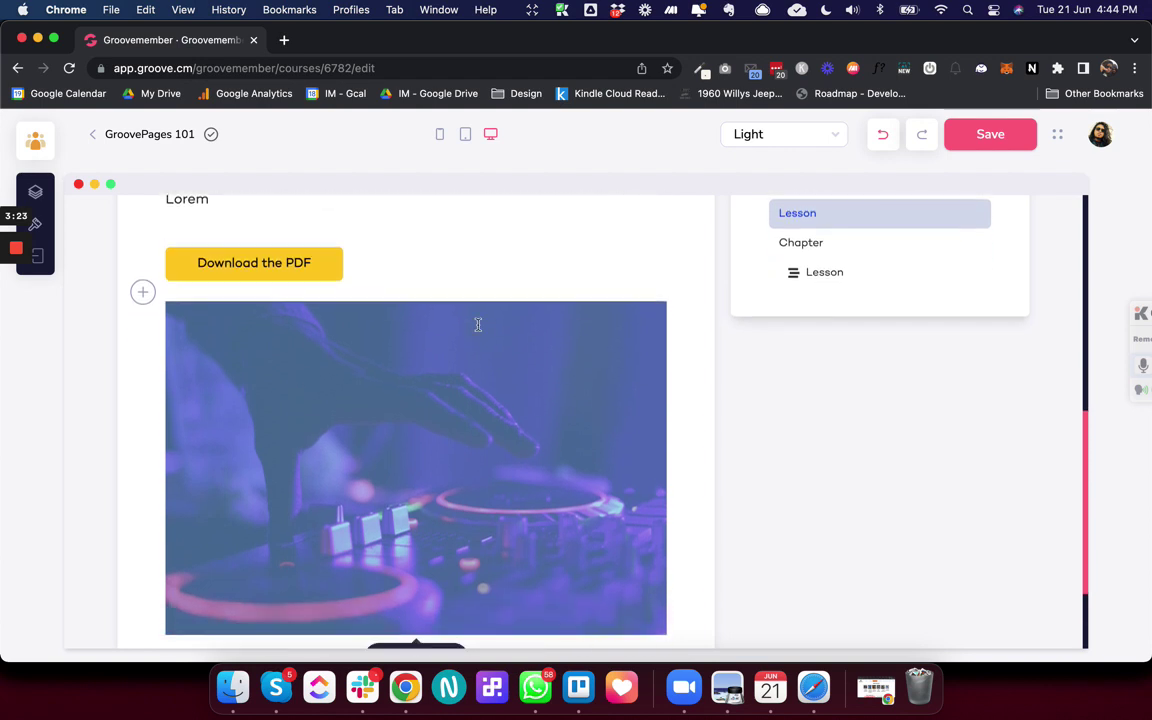